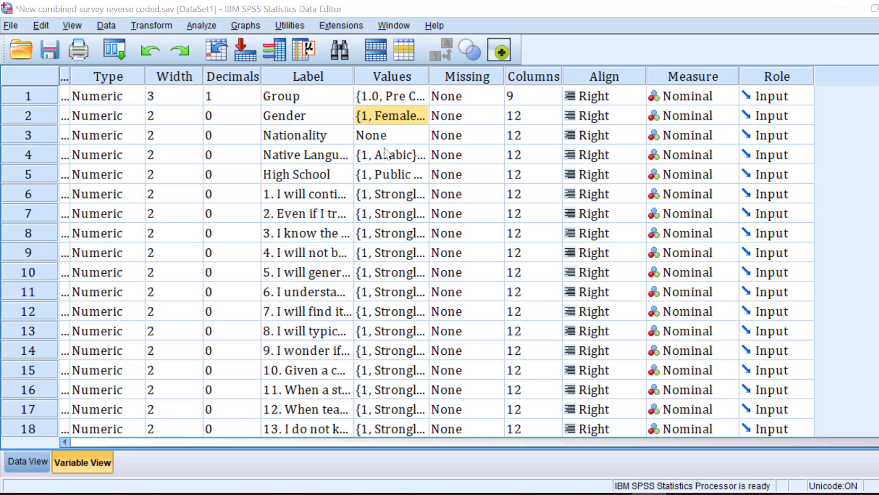
Check the value labels defined for Gender and for Likert item 1
{"action": "left_click", "coordinate": [422, 115]}
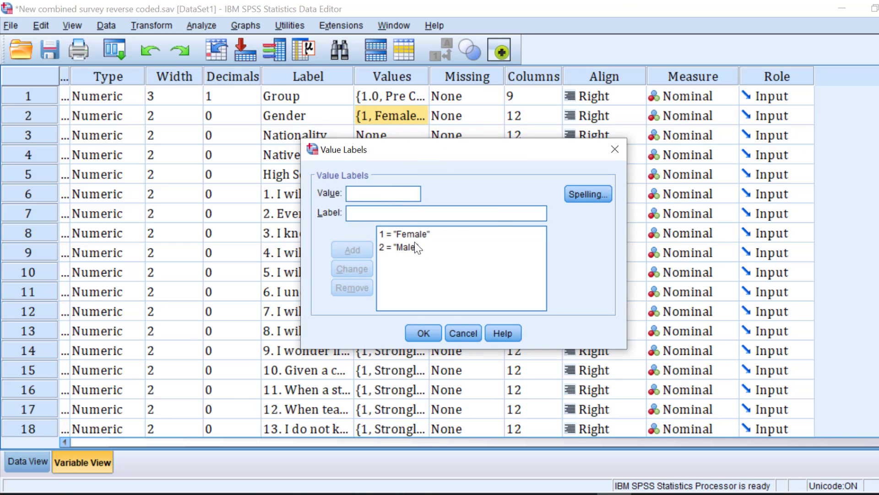
{"action": "left_click", "coordinate": [615, 149]}
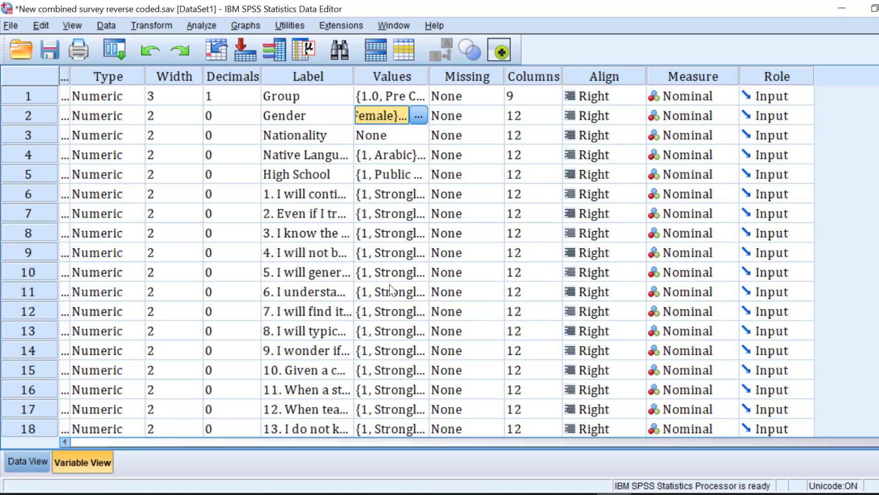
{"action": "left_click", "coordinate": [416, 194]}
{"action": "left_click", "coordinate": [418, 194]}
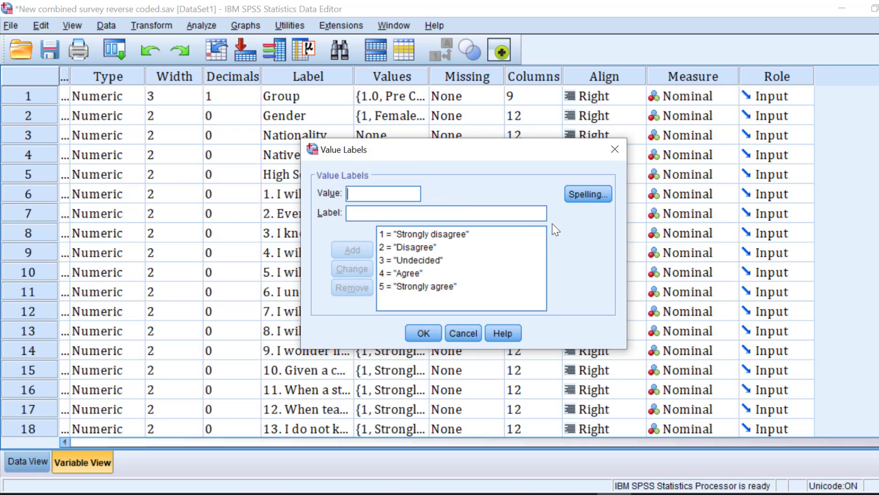
{"action": "left_click", "coordinate": [615, 149]}
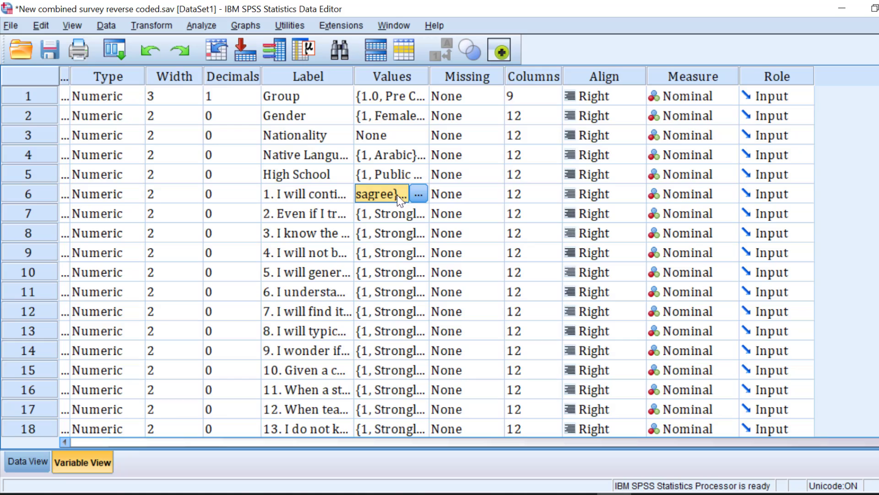
Open Analyze > Compare Means > Means and reset the previous selections
{"action": "left_click", "coordinate": [203, 26]}
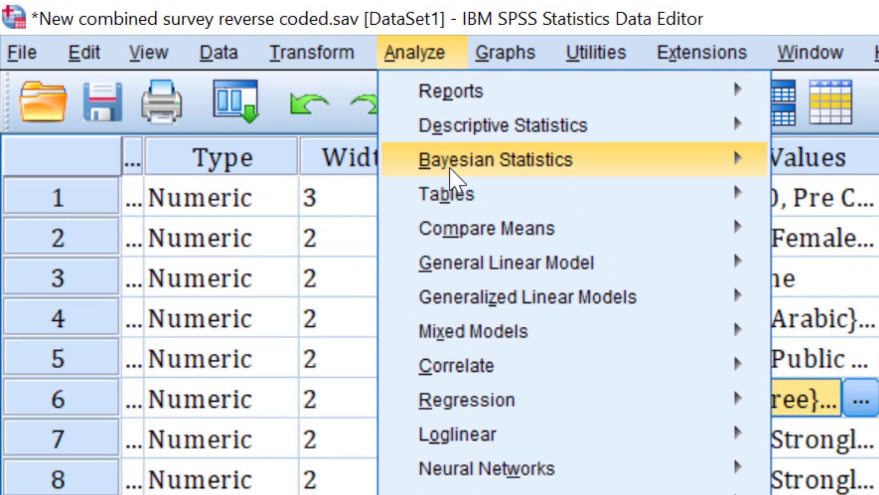
{"action": "mouse_move", "coordinate": [424, 220]}
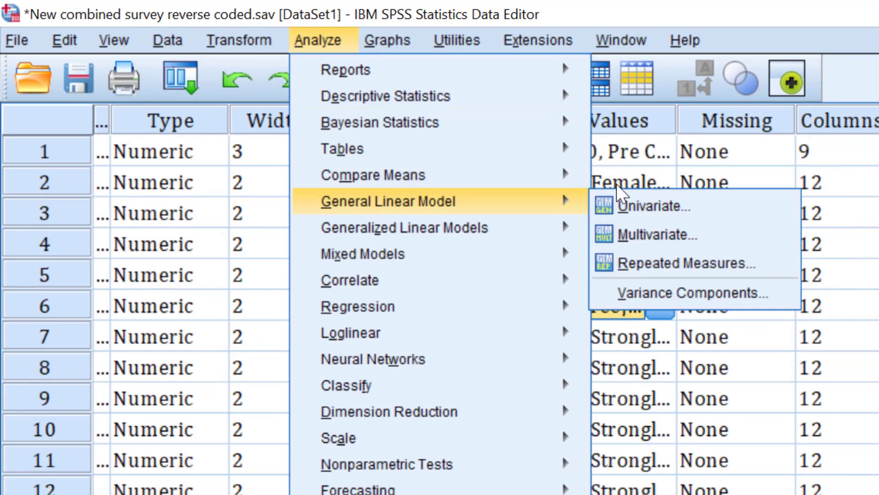
{"action": "left_click", "coordinate": [613, 177]}
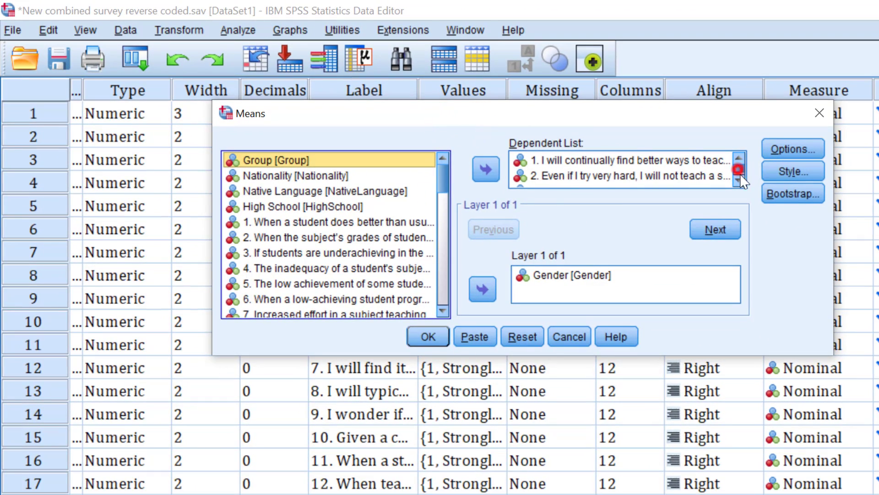
{"action": "left_click", "coordinate": [738, 172]}
{"action": "left_click", "coordinate": [523, 337]}
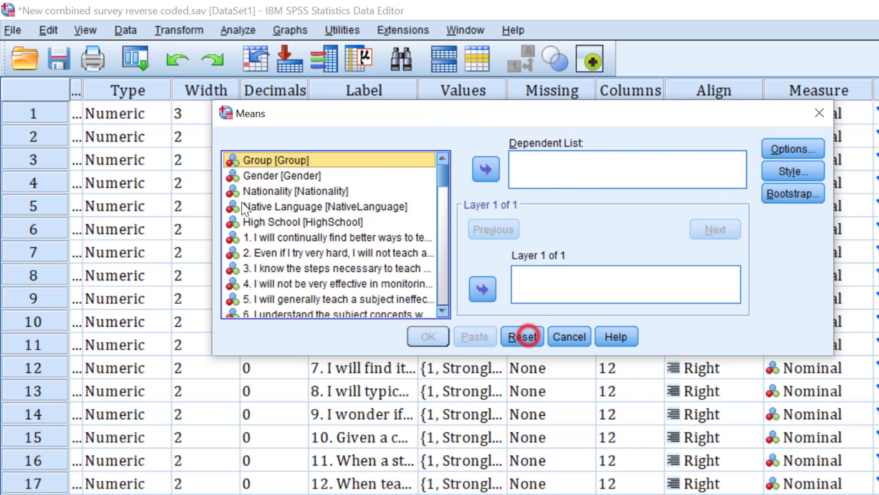
Put Likert items 1–13 in the Dependent List and Group in Layer 1
{"action": "left_click", "coordinate": [269, 237]}
{"action": "scroll", "coordinate": [269, 238], "scroll_direction": "down", "scroll_amount": 4}
{"action": "left_click", "coordinate": [262, 237], "text": "shift"}
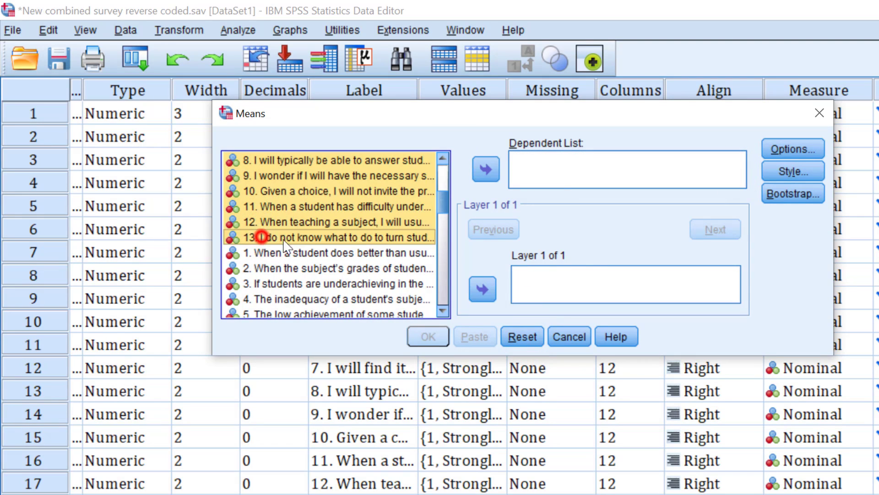
{"action": "left_click", "coordinate": [486, 169]}
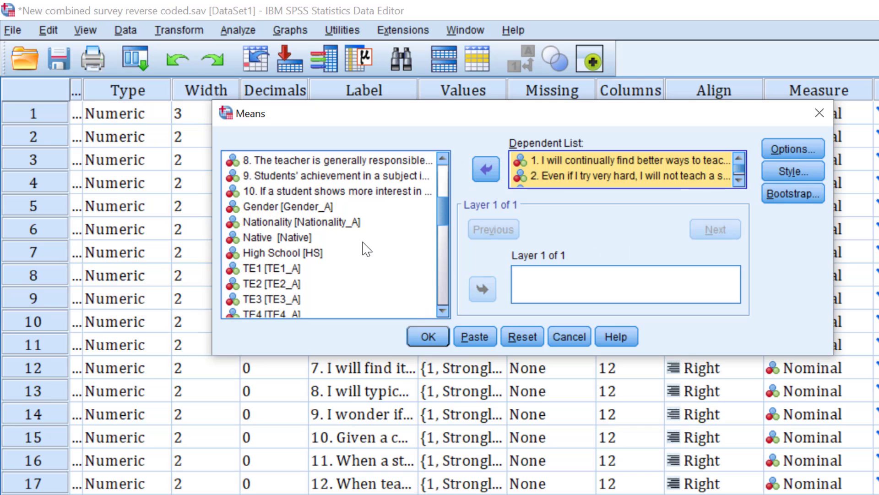
{"action": "scroll", "coordinate": [320, 232], "scroll_direction": "up", "scroll_amount": 4}
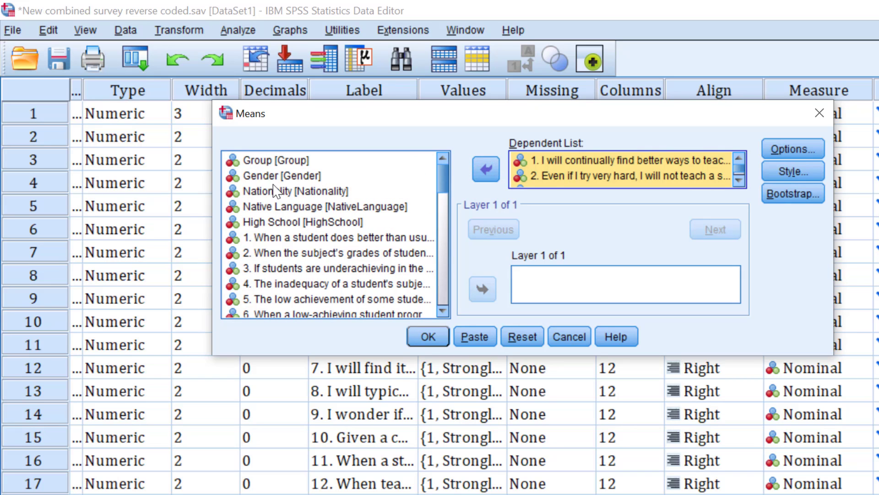
{"action": "left_click", "coordinate": [269, 161]}
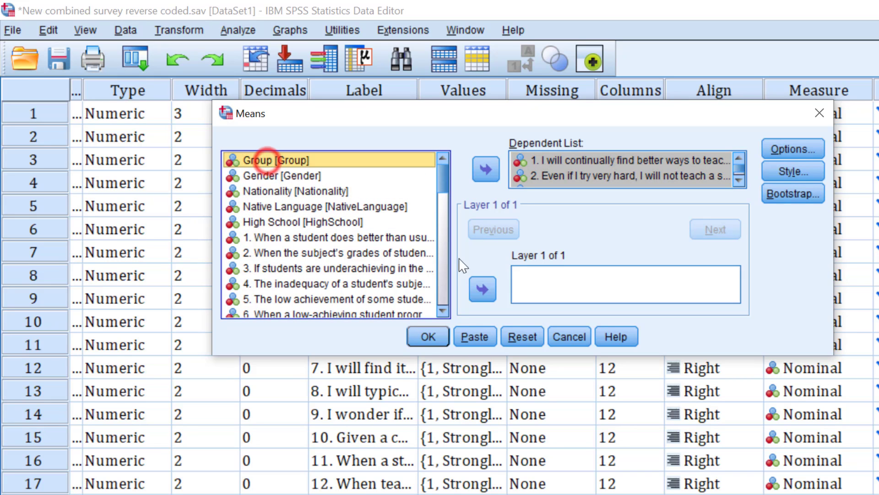
{"action": "left_click", "coordinate": [483, 287]}
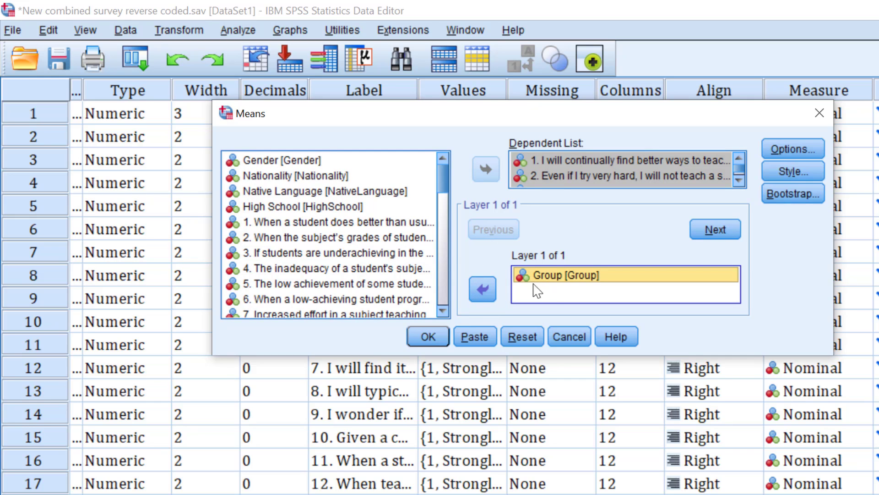
Set the Means cell statistics to Number of Cases, Mean and Median, dropping Standard Deviation
{"action": "left_click", "coordinate": [792, 148]}
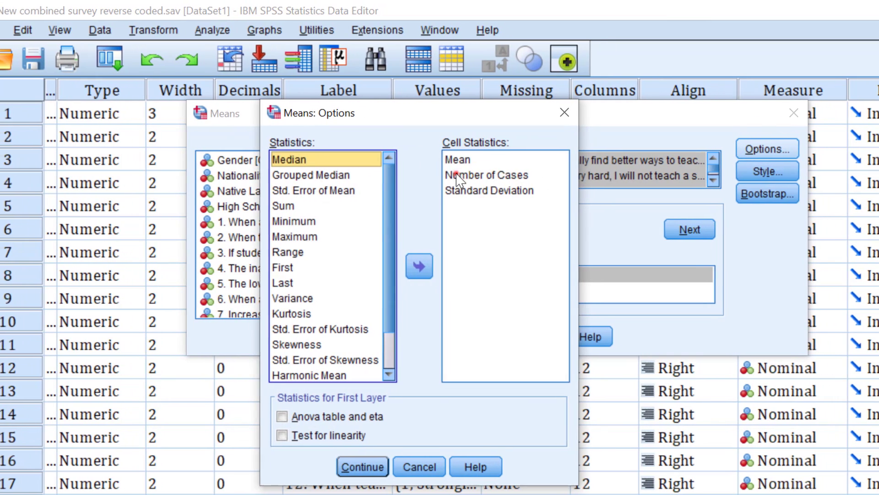
{"action": "left_click_drag", "start_coordinate": [479, 176], "coordinate": [484, 168]}
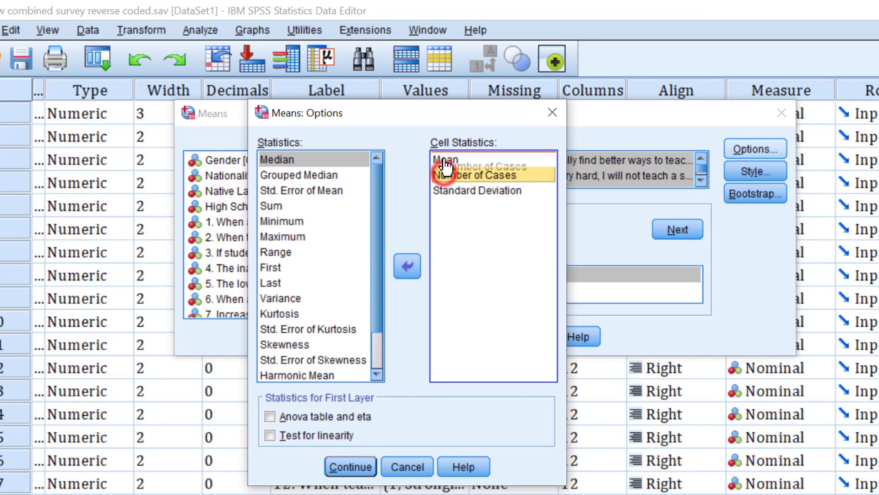
{"action": "left_click", "coordinate": [458, 191]}
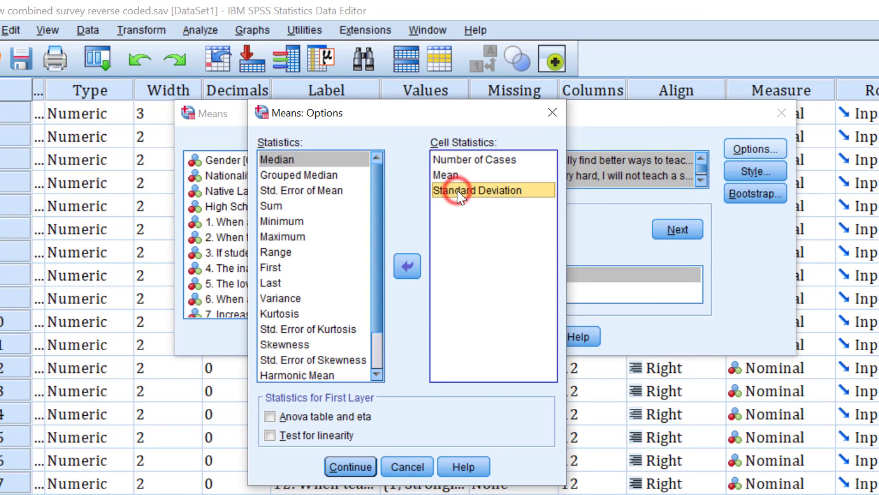
{"action": "left_click", "coordinate": [406, 263]}
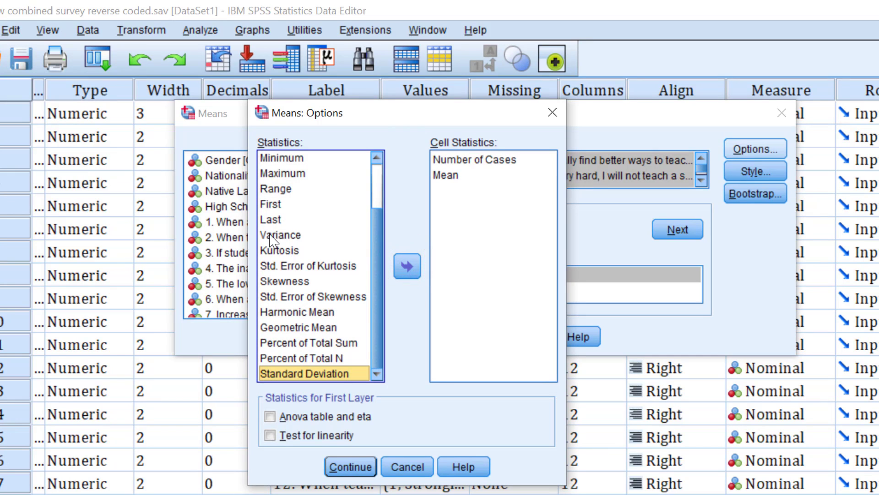
{"action": "scroll", "coordinate": [277, 240], "scroll_direction": "up", "scroll_amount": 2}
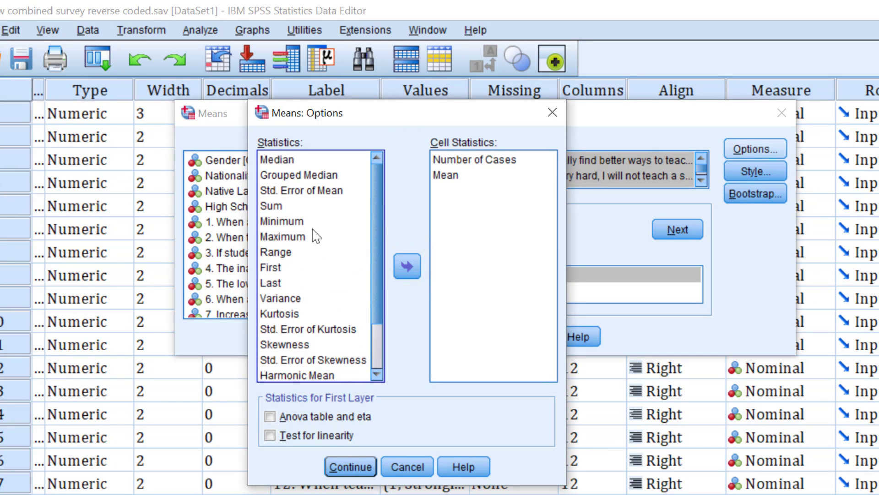
{"action": "scroll", "coordinate": [316, 234], "scroll_direction": "down", "scroll_amount": 2}
{"action": "scroll", "coordinate": [314, 234], "scroll_direction": "up", "scroll_amount": 2}
{"action": "left_click", "coordinate": [276, 160]}
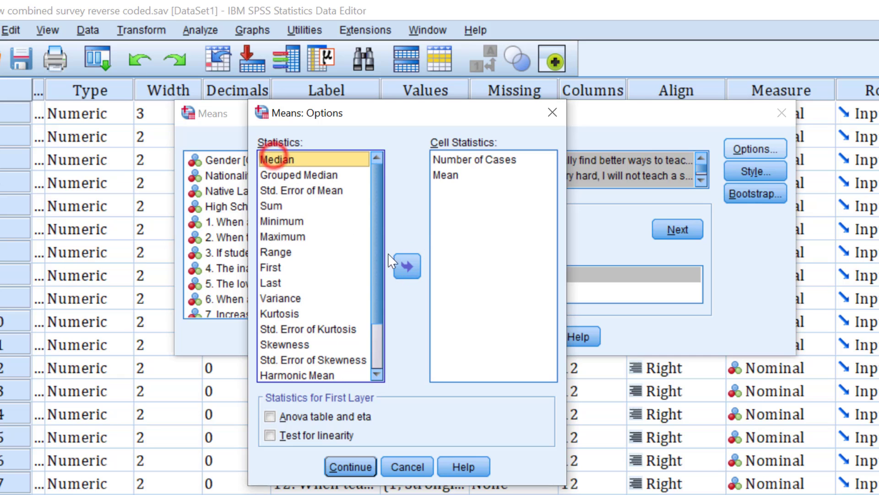
{"action": "left_click", "coordinate": [409, 263]}
{"action": "left_click", "coordinate": [350, 465]}
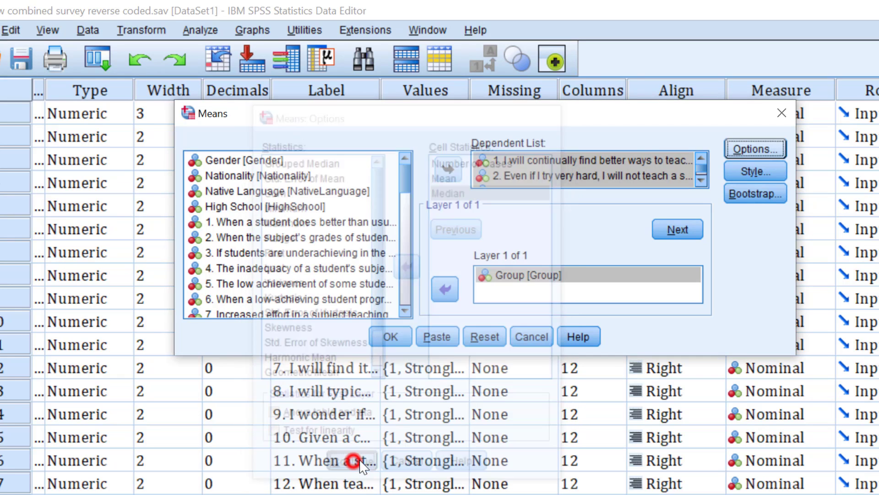
Review the Style and Bootstrap settings, leaving both unchanged
{"action": "left_click", "coordinate": [749, 172]}
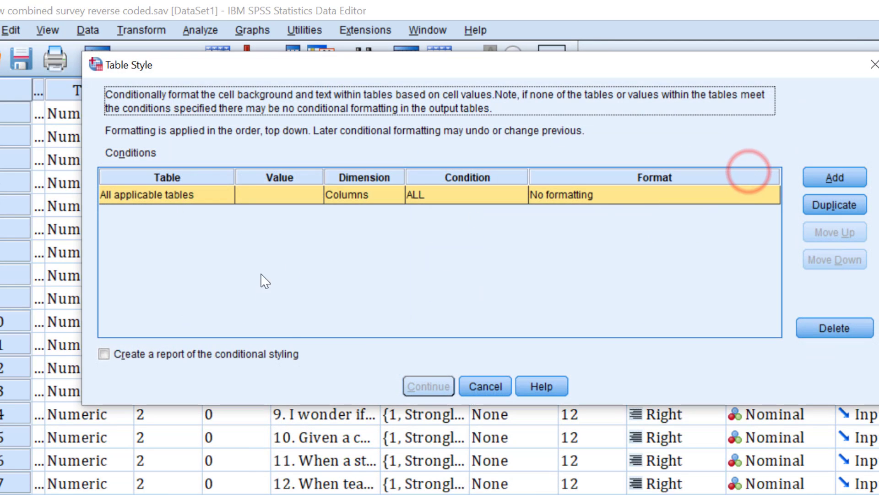
{"action": "left_click", "coordinate": [472, 387]}
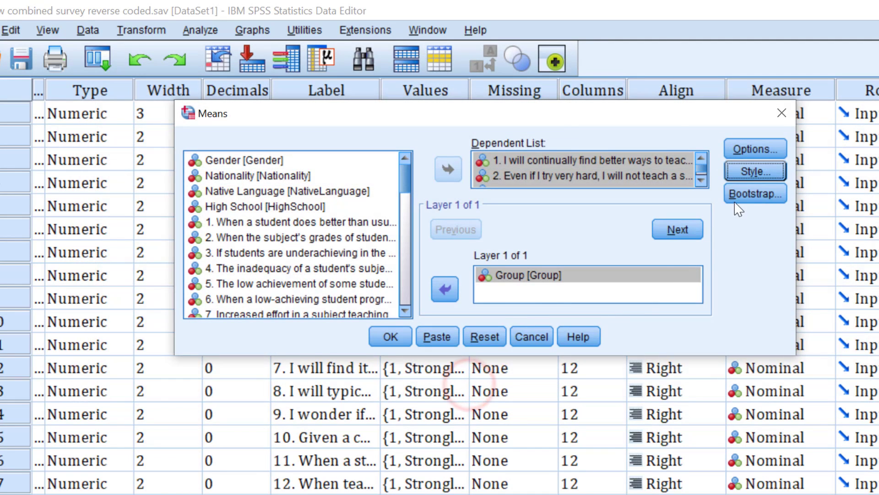
{"action": "left_click", "coordinate": [749, 192]}
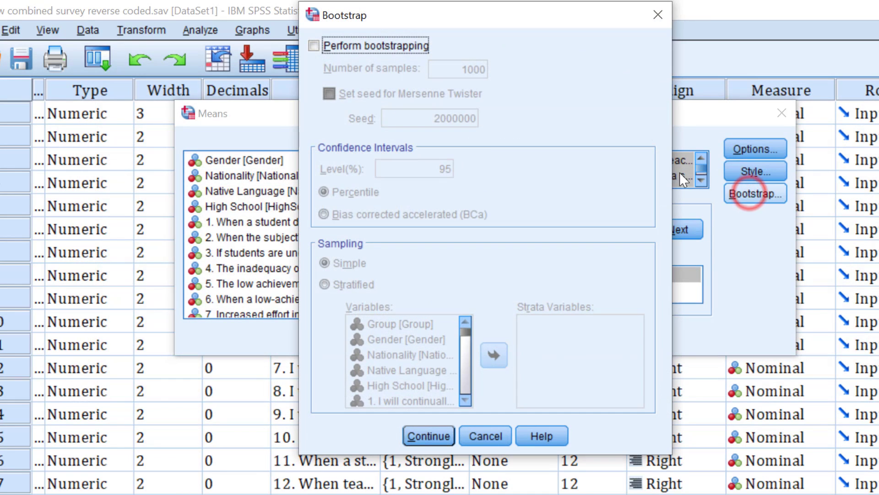
{"action": "left_click", "coordinate": [658, 15]}
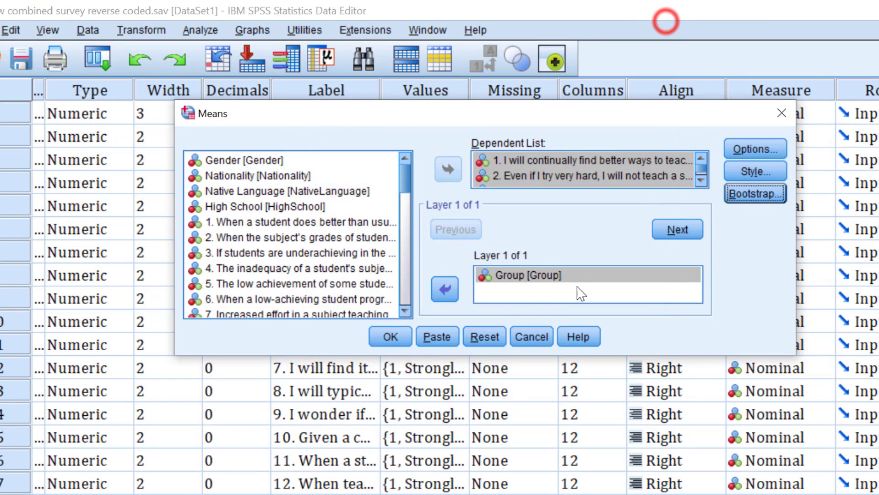
Run the Means report and scroll through the Report table in the Viewer
{"action": "left_click", "coordinate": [383, 340]}
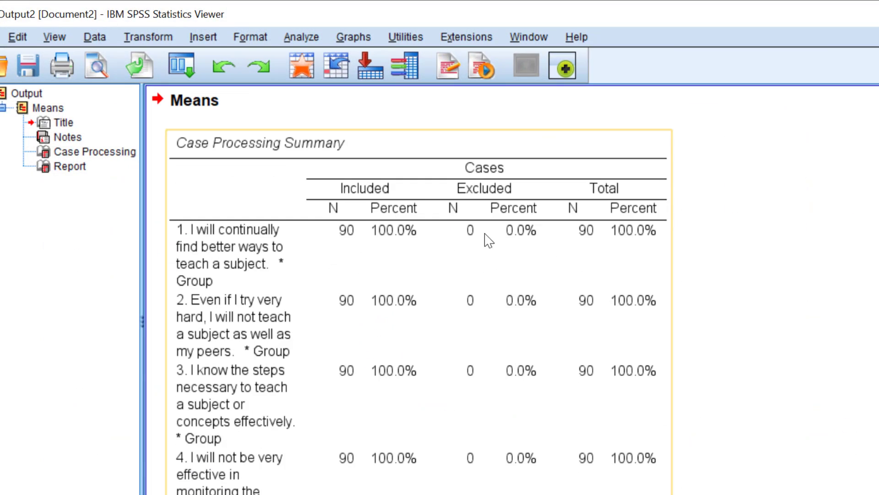
{"action": "scroll", "coordinate": [400, 255], "scroll_direction": "down", "scroll_amount": 10}
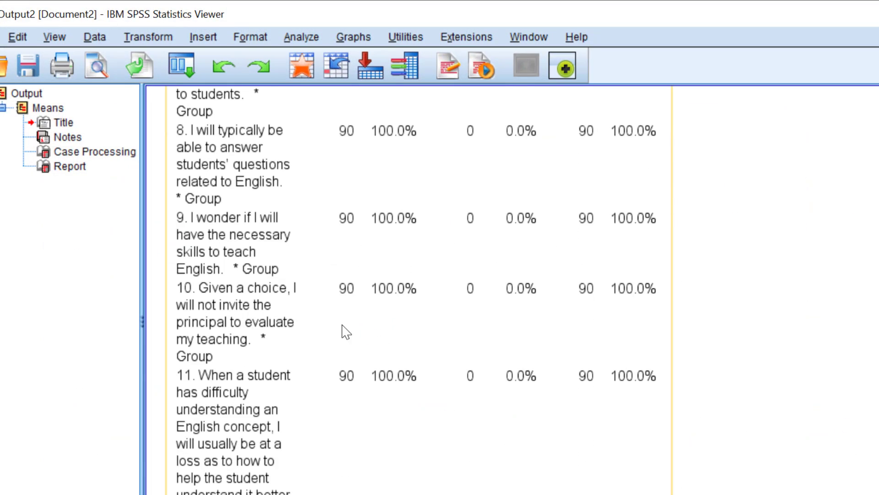
{"action": "scroll", "coordinate": [346, 331], "scroll_direction": "down", "scroll_amount": 12}
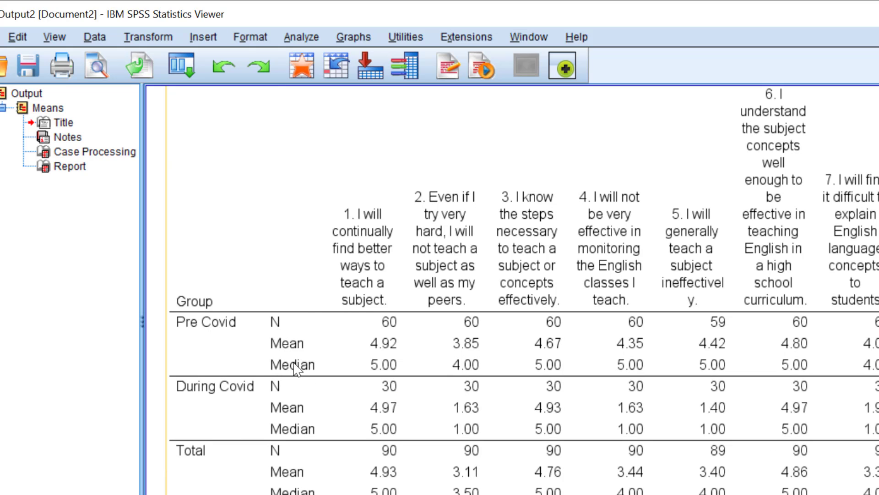
{"action": "right_click", "coordinate": [421, 310]}
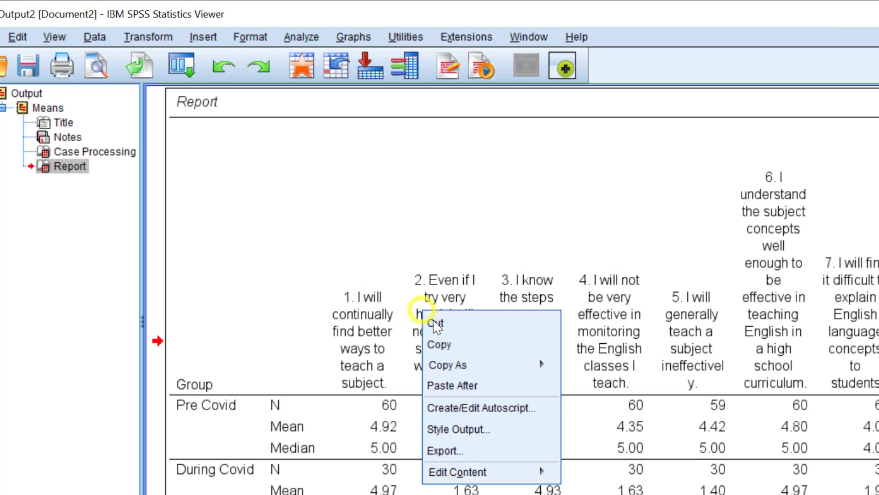
{"action": "left_click", "coordinate": [320, 311]}
Transpose the Report table's rows and columns, then copy the table
{"action": "double_click", "coordinate": [320, 308]}
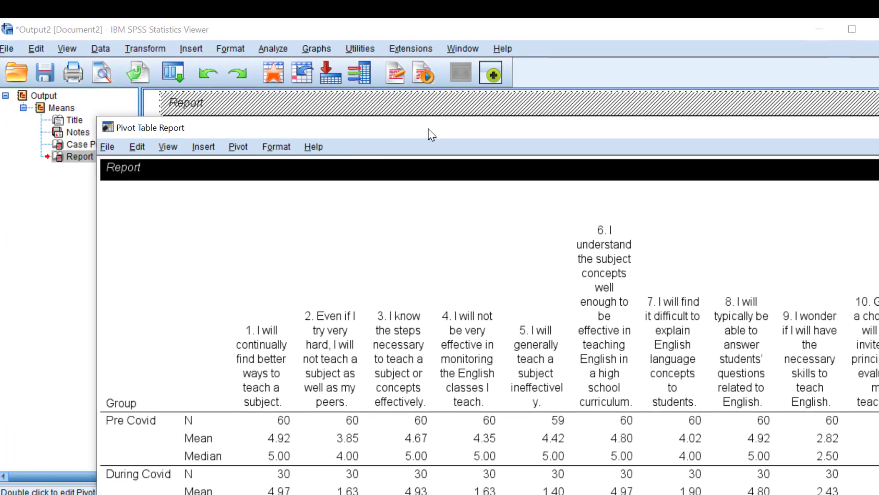
{"action": "left_click", "coordinate": [238, 147]}
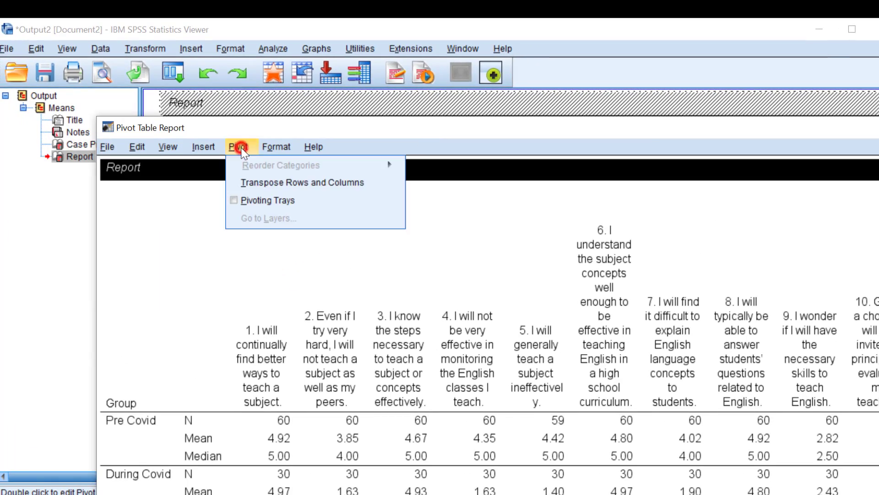
{"action": "left_click", "coordinate": [256, 183]}
{"action": "left_click_drag", "start_coordinate": [837, 133], "coordinate": [581, 197]}
{"action": "left_click", "coordinate": [766, 181]}
{"action": "right_click", "coordinate": [376, 286]}
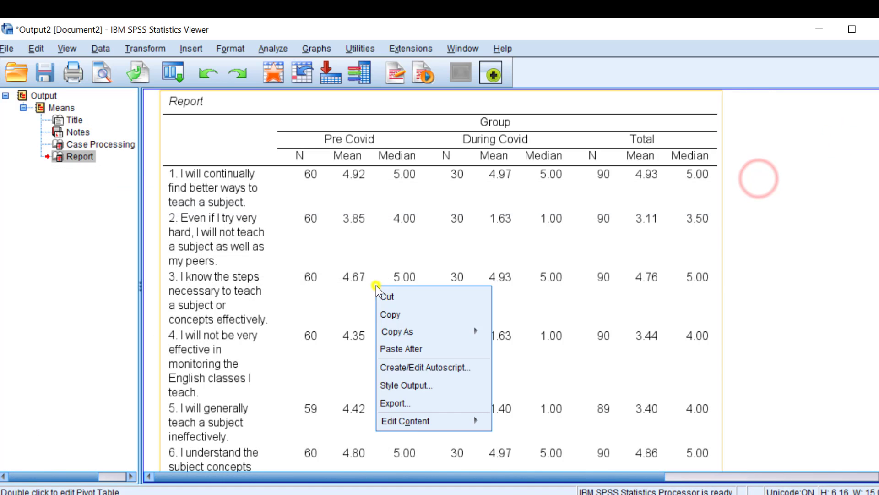
{"action": "left_click", "coordinate": [390, 314]}
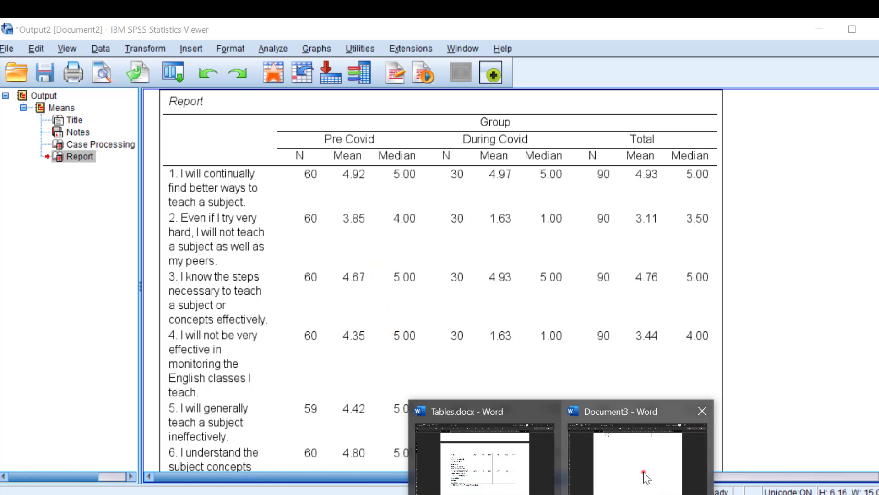
Paste the Report table into Document3 below the earlier table, then select the Total Mean and Median cells
{"action": "left_click", "coordinate": [645, 476]}
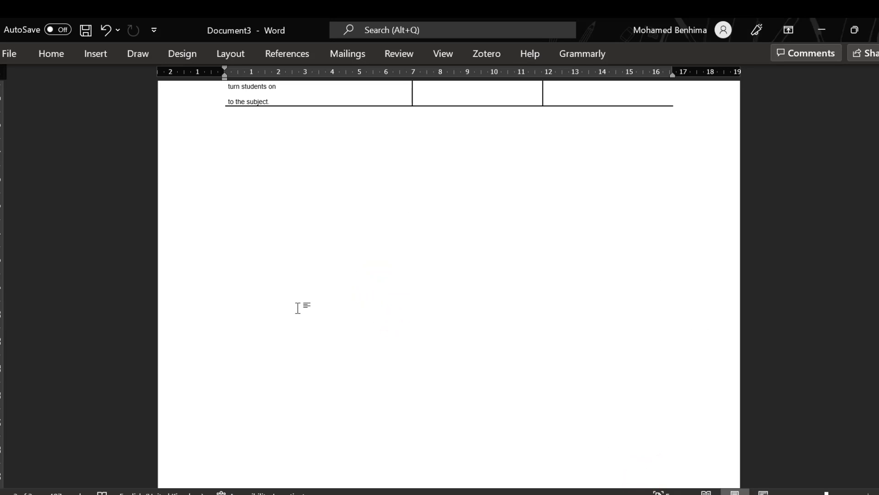
{"action": "key", "text": "ctrl+v"}
{"action": "scroll", "coordinate": [298, 309], "scroll_direction": "up", "scroll_amount": 10}
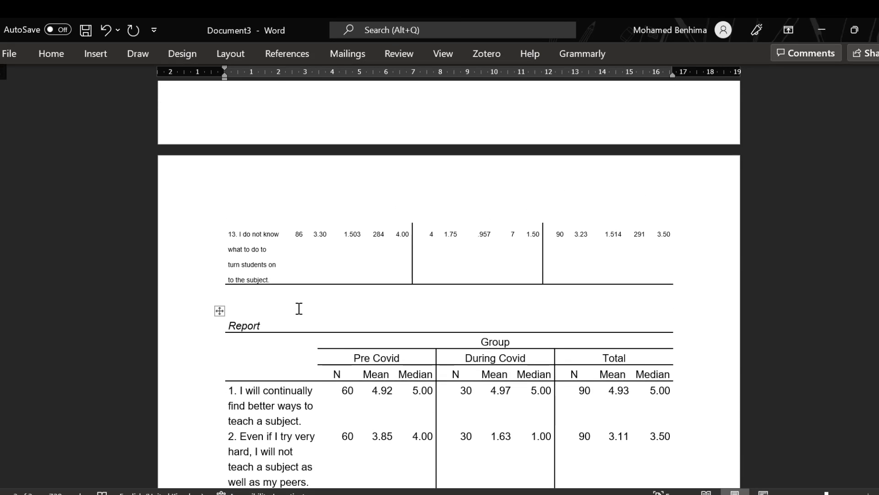
{"action": "scroll", "coordinate": [298, 309], "scroll_direction": "down", "scroll_amount": 2}
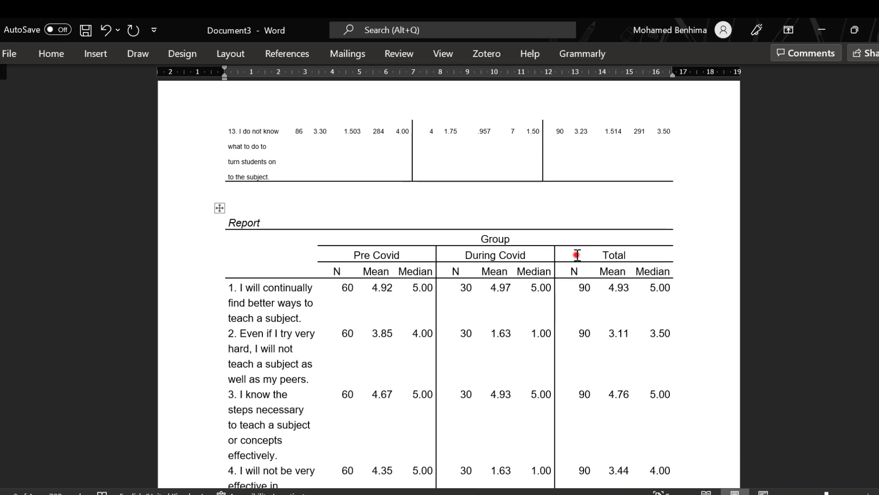
{"action": "left_click_drag", "start_coordinate": [575, 255], "coordinate": [642, 434]}
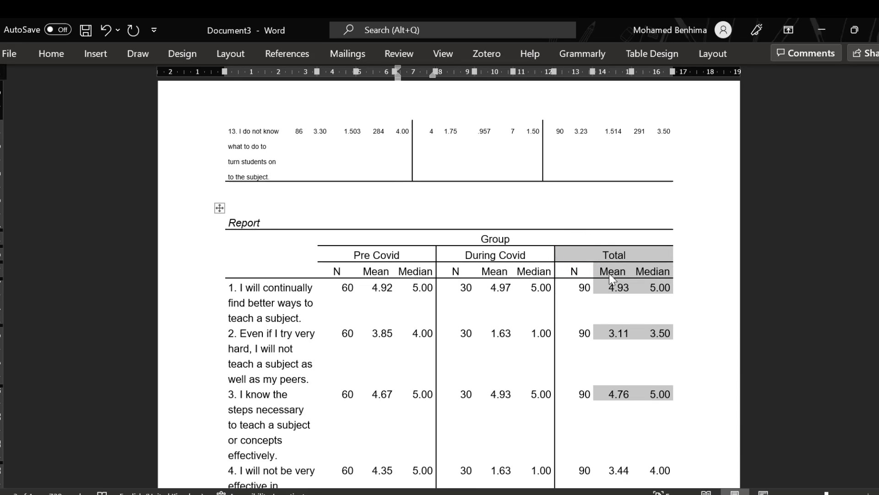
{"action": "scroll", "coordinate": [613, 284], "scroll_direction": "down", "scroll_amount": 1}
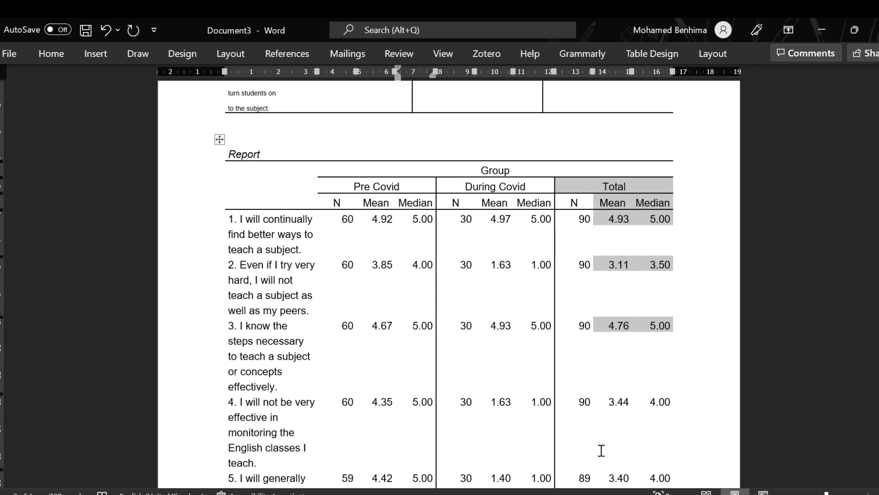
Return to the SPSS survey data and open Analyze > Compare Means
{"action": "left_click", "coordinate": [531, 451]}
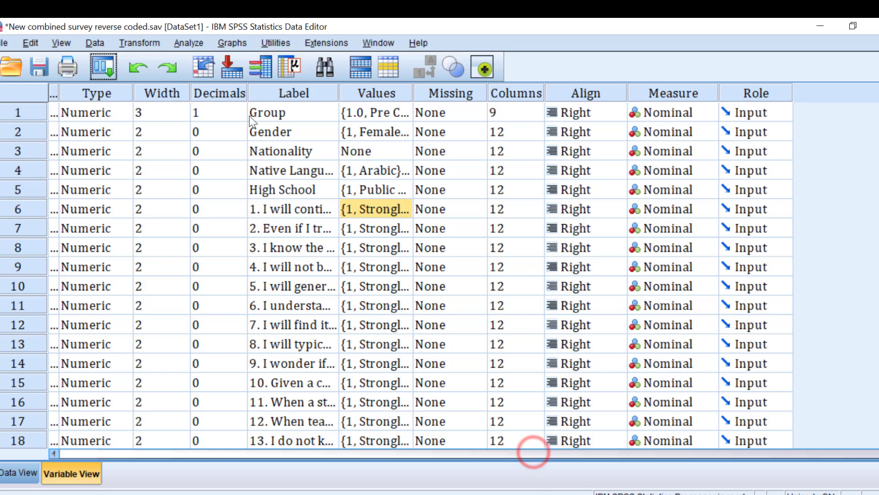
{"action": "left_click", "coordinate": [185, 45]}
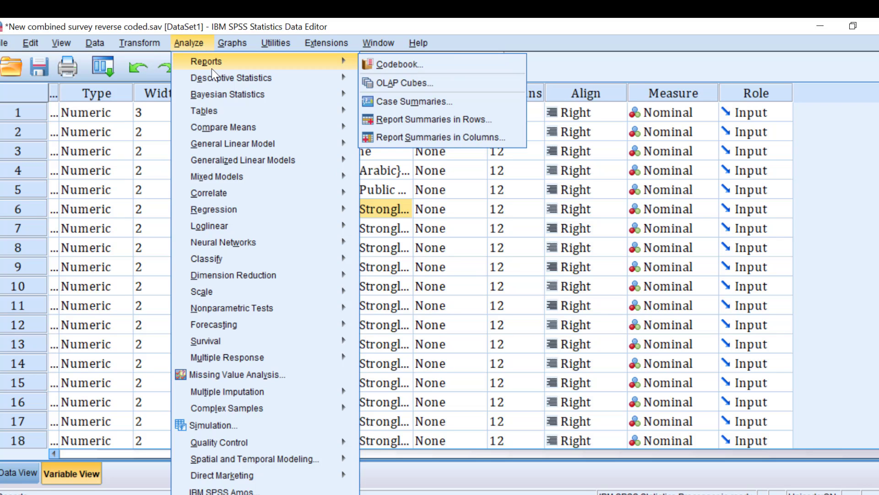
{"action": "mouse_move", "coordinate": [227, 128]}
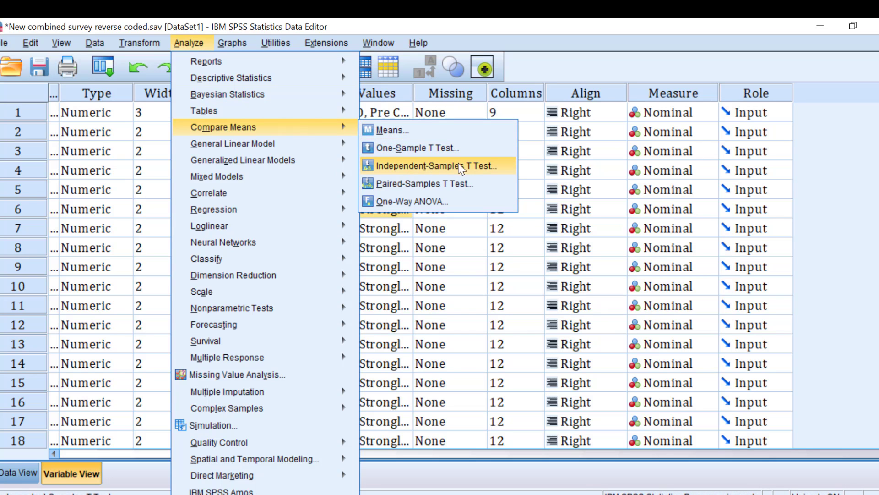
Open the Independent-Samples T Test with Group as grouping variable, groups 1 and 2
{"action": "left_click", "coordinate": [441, 164]}
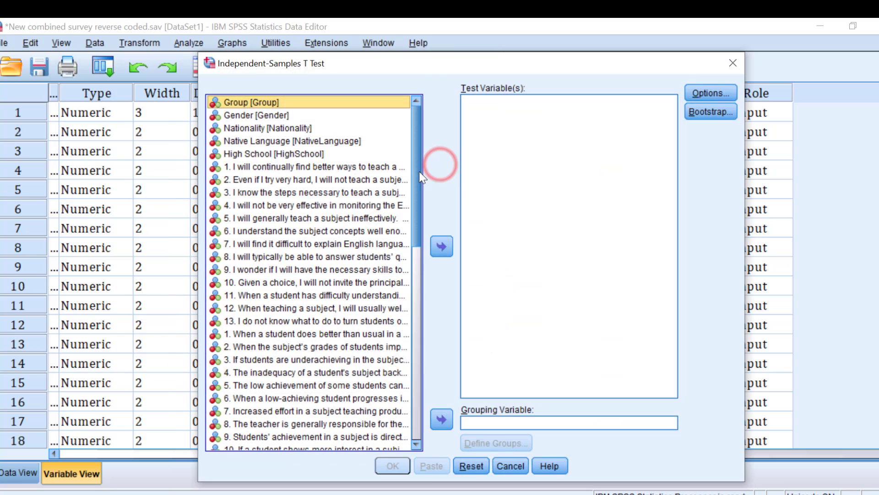
{"action": "left_click", "coordinate": [442, 419]}
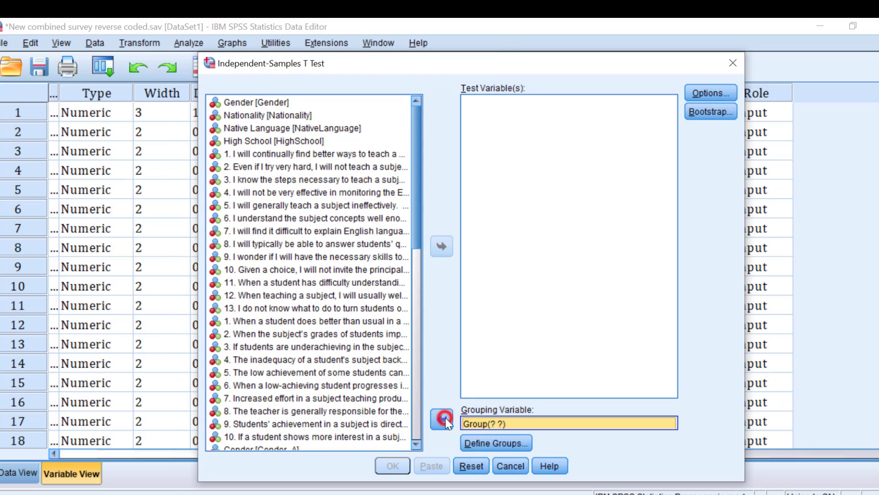
{"action": "left_click", "coordinate": [489, 443]}
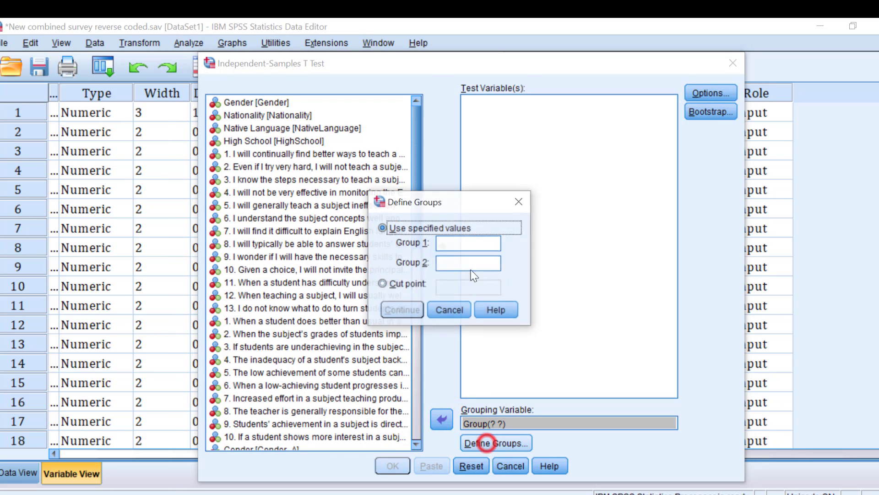
{"action": "left_click", "coordinate": [450, 242]}
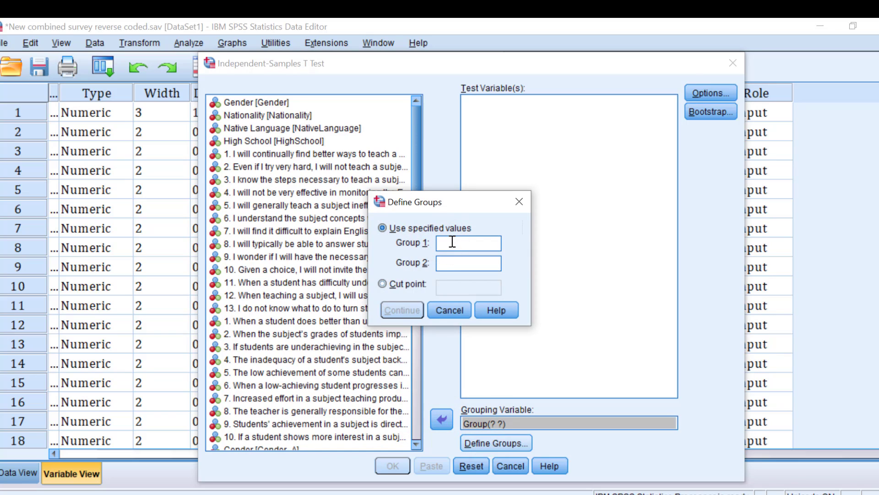
{"action": "left_click", "coordinate": [459, 262]}
{"action": "type", "text": "2"}
{"action": "left_click", "coordinate": [403, 310]}
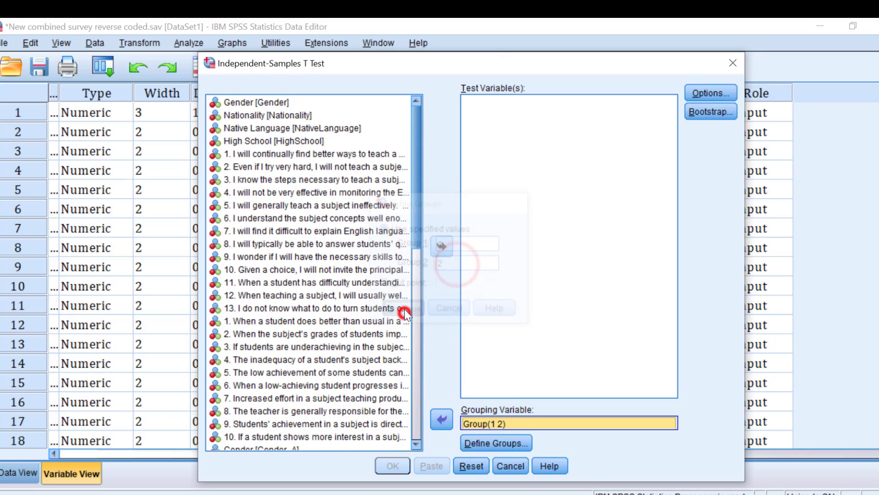
Add the 23 Likert items as test variables, keep the default Options, and run it
{"action": "left_click", "coordinate": [234, 163]}
{"action": "left_click", "coordinate": [235, 157]}
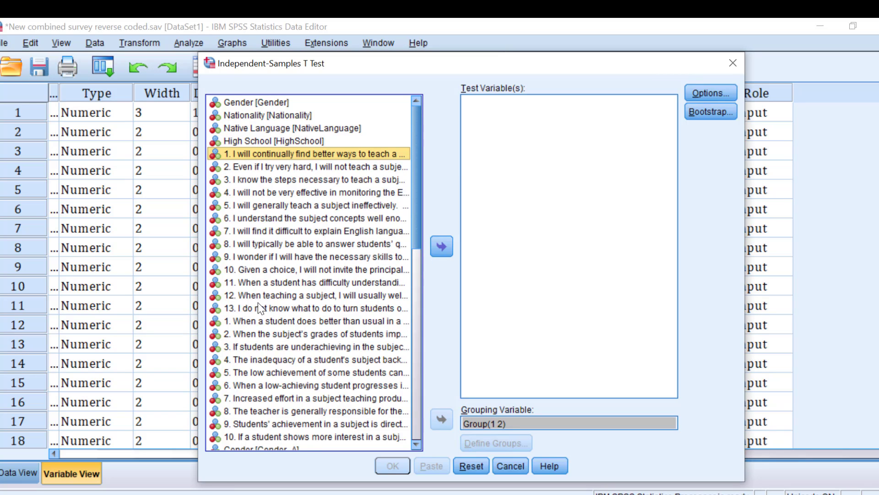
{"action": "scroll", "coordinate": [250, 320], "scroll_direction": "down", "scroll_amount": 1}
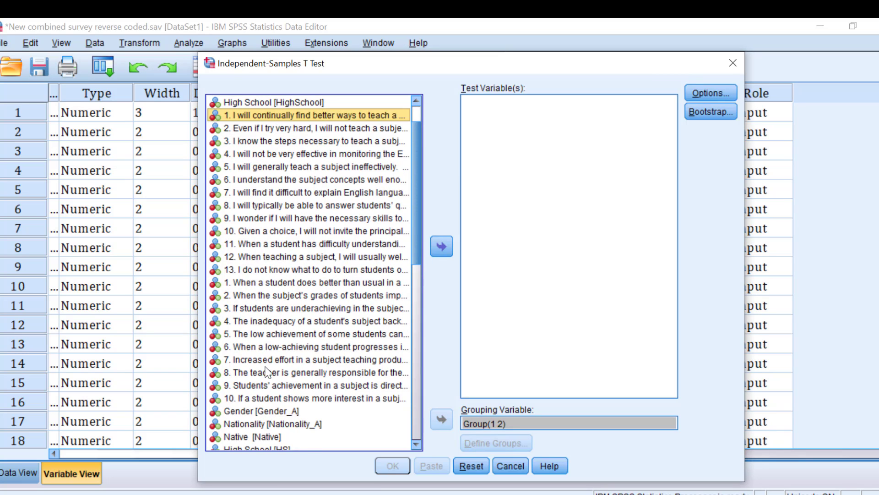
{"action": "left_click", "coordinate": [249, 398], "text": "shift"}
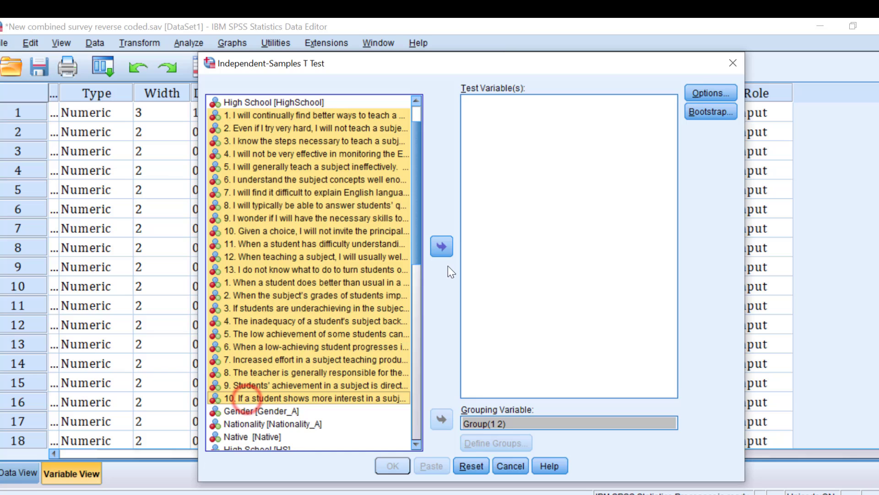
{"action": "left_click", "coordinate": [441, 246]}
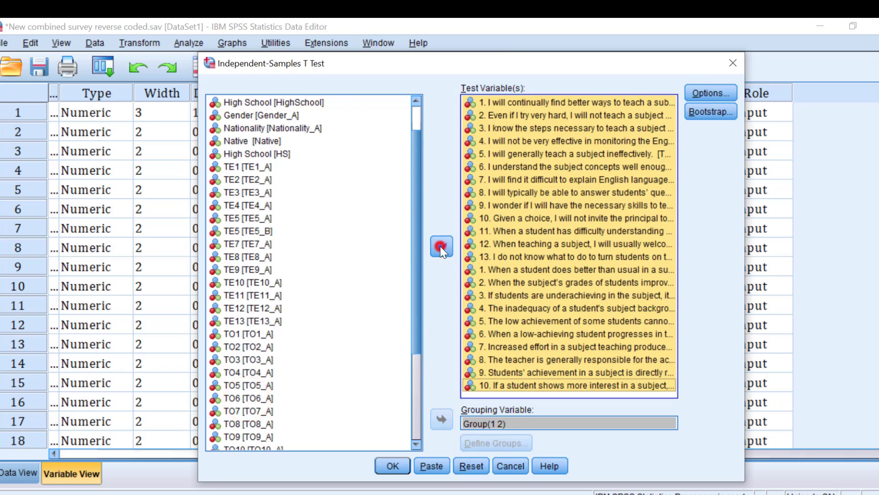
{"action": "left_click", "coordinate": [705, 91]}
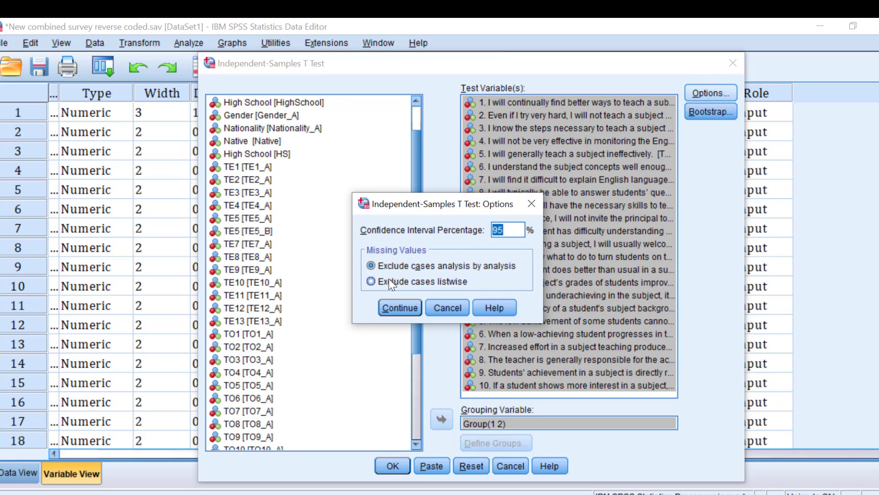
{"action": "left_click", "coordinate": [406, 306]}
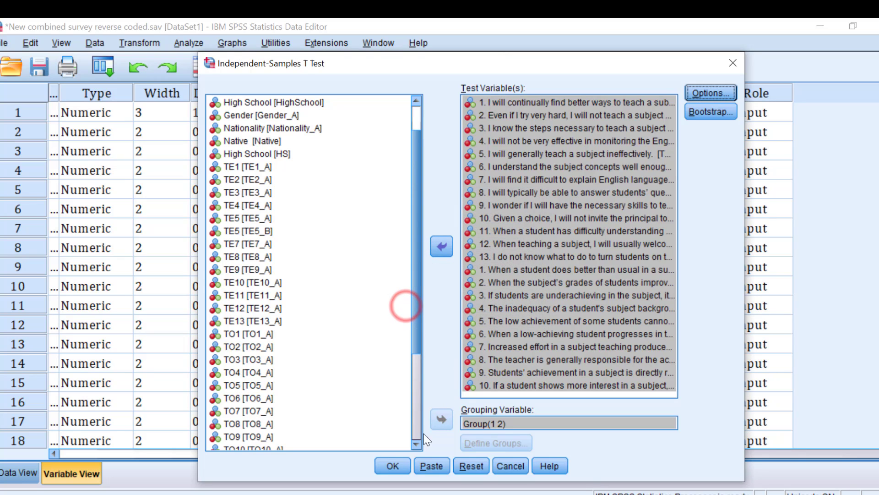
{"action": "left_click", "coordinate": [392, 465]}
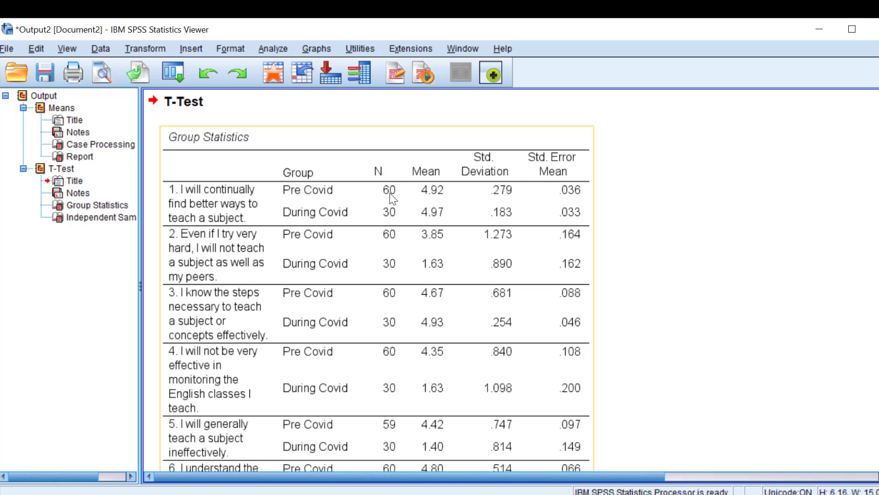
Scroll through the Group Statistics table comparing Pre and During Covid means per item
{"action": "scroll", "coordinate": [425, 247], "scroll_direction": "down", "scroll_amount": 3}
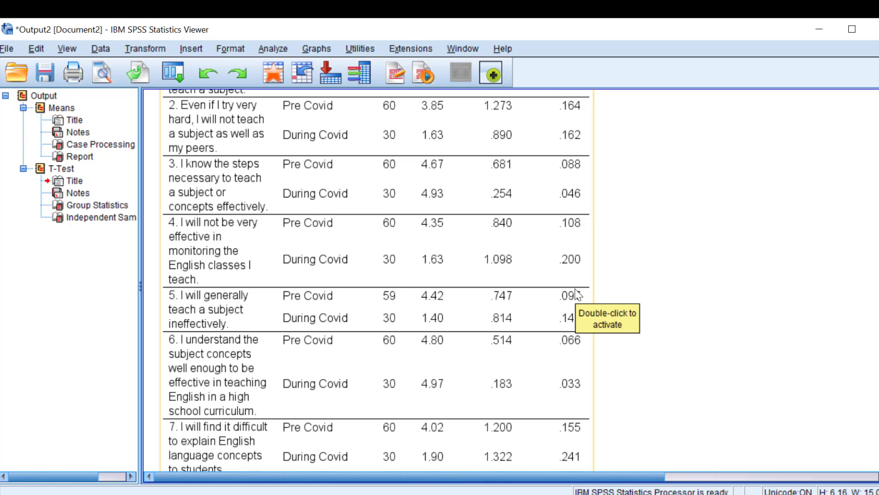
Return to the Data Editor and open Analyze > Nonparametric Tests > Independent Samples
{"action": "mouse_move", "coordinate": [595, 492]}
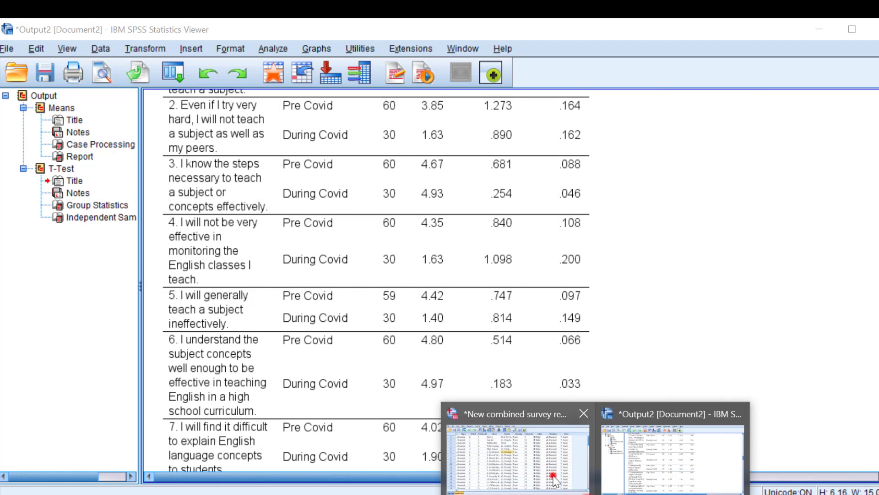
{"action": "left_click", "coordinate": [553, 474]}
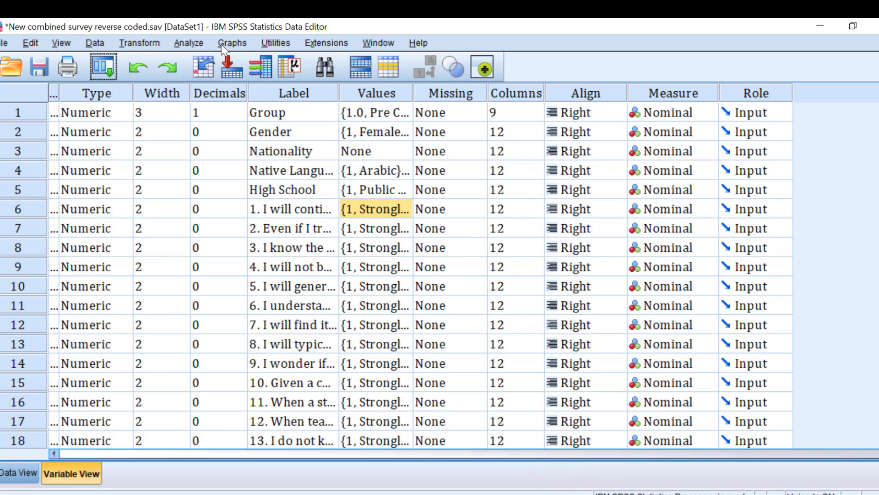
{"action": "left_click", "coordinate": [188, 45]}
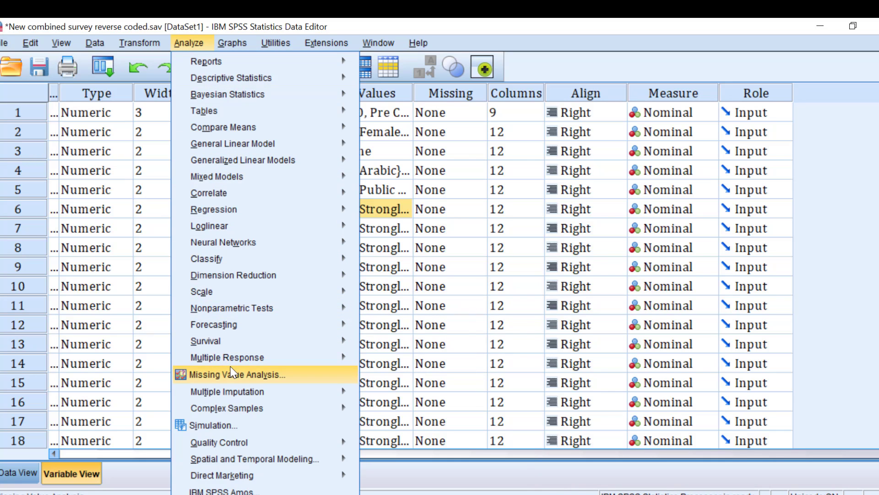
{"action": "mouse_move", "coordinate": [258, 313]}
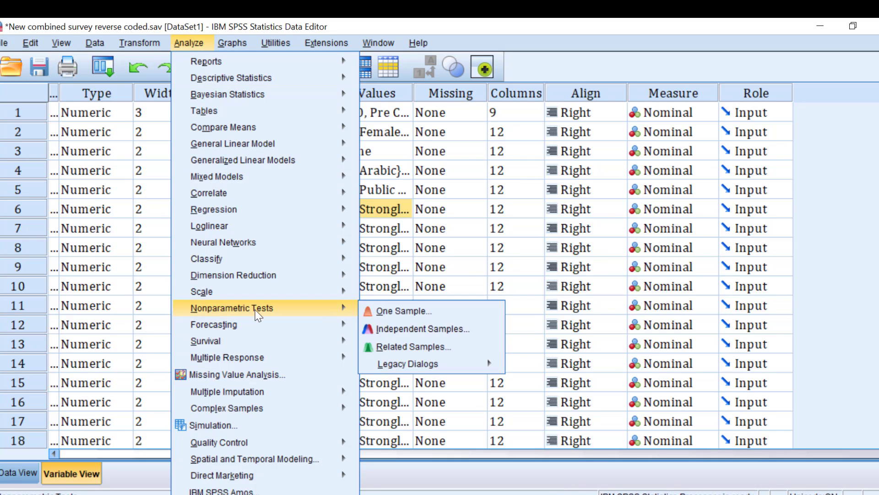
{"action": "left_click", "coordinate": [405, 331]}
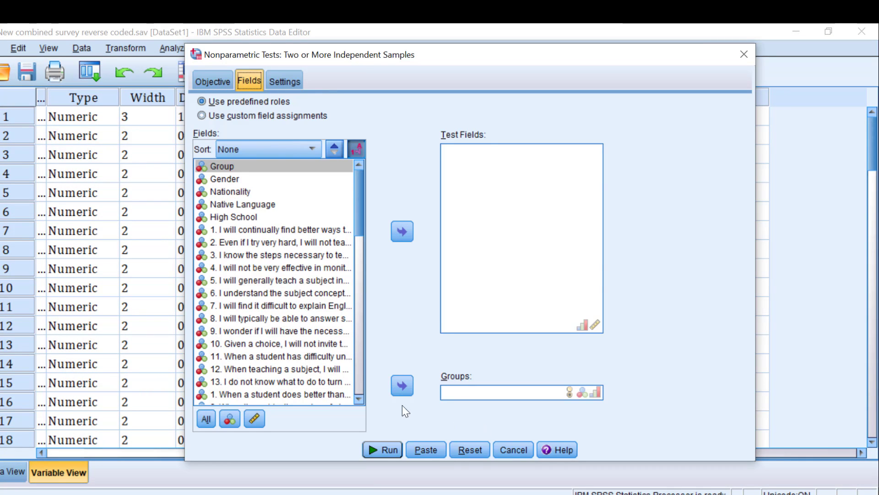
Assign Group as the grouping field and try adding the Likert items as test fields, dismissing the nominal-field error
{"action": "left_click", "coordinate": [400, 387]}
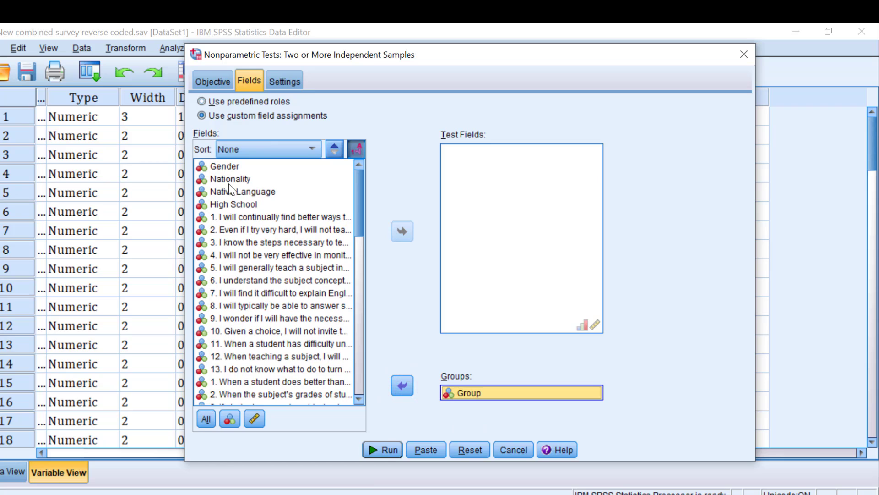
{"action": "left_click", "coordinate": [223, 216]}
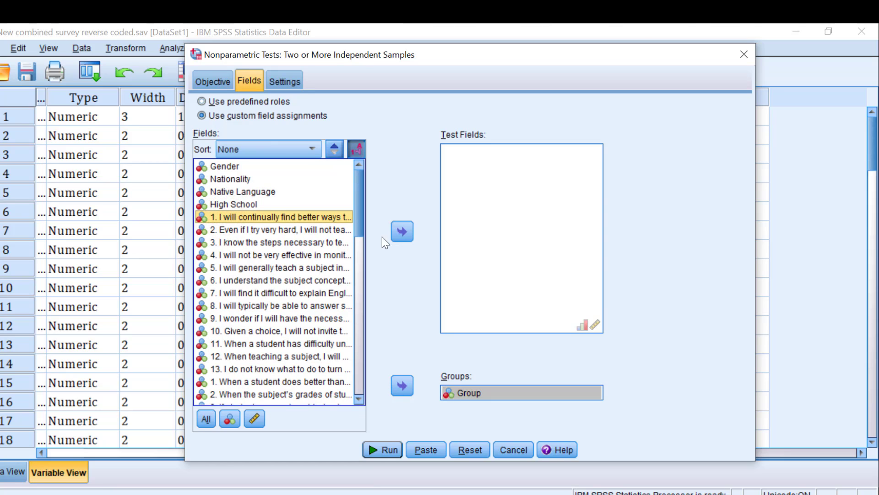
{"action": "left_click_drag", "start_coordinate": [361, 217], "coordinate": [356, 272]}
{"action": "left_click", "coordinate": [264, 299], "text": "shift"}
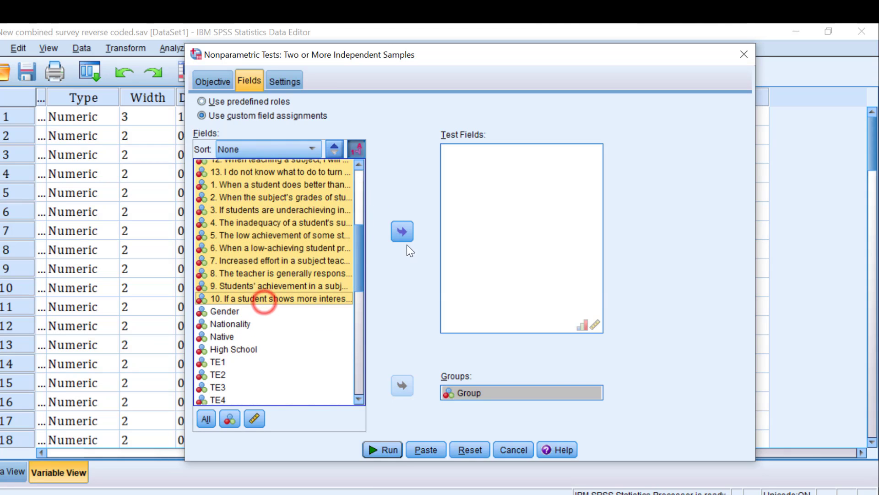
{"action": "left_click", "coordinate": [402, 231]}
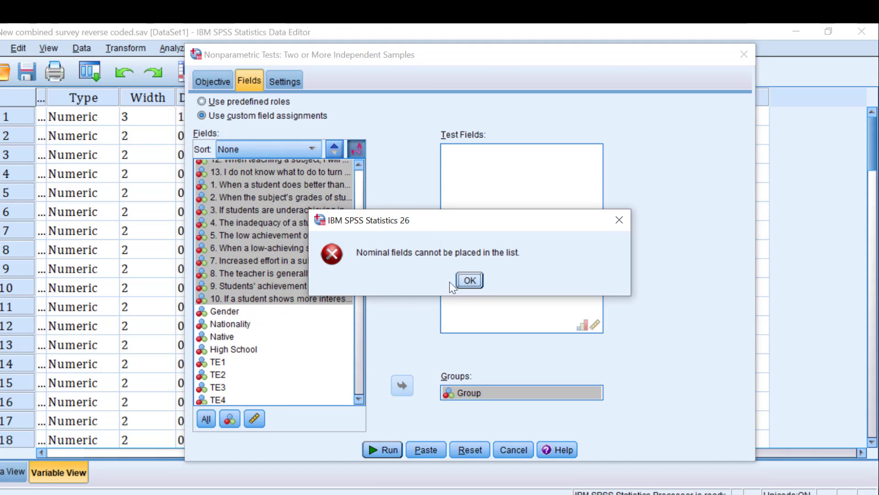
{"action": "left_click", "coordinate": [468, 279]}
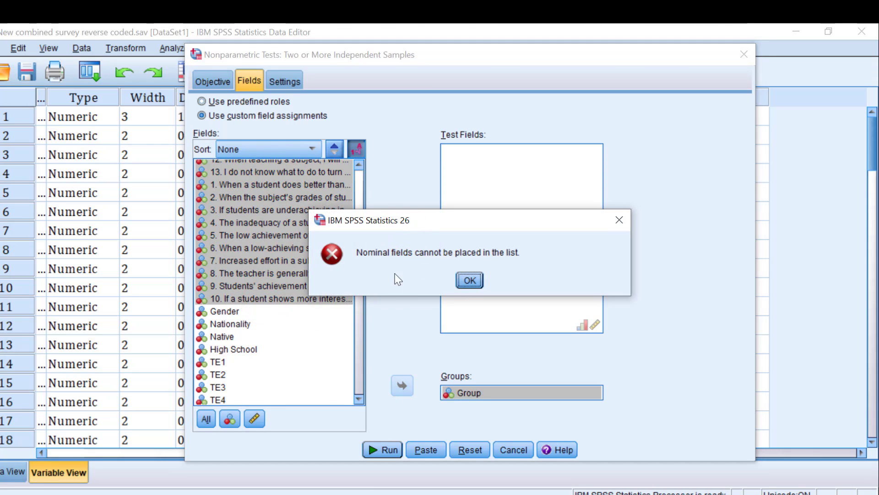
{"action": "left_click", "coordinate": [468, 280]}
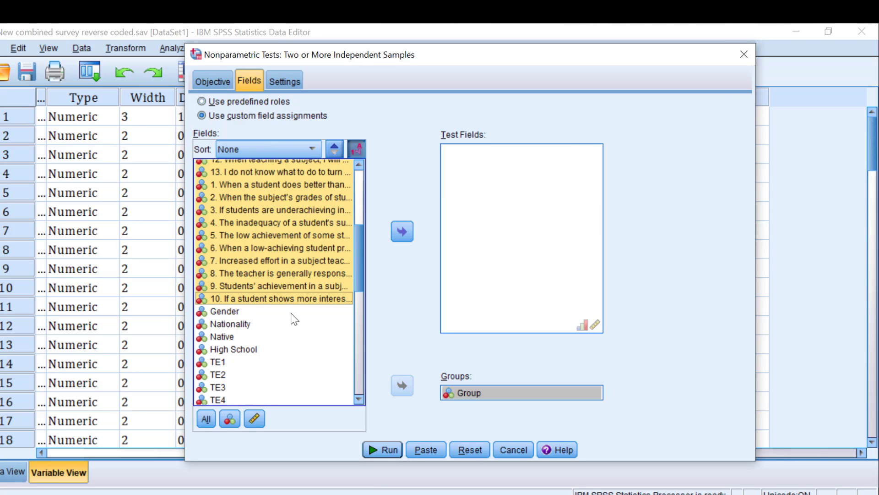
Close the nonparametric dialog and set Native Language and High School to Scale
{"action": "left_click", "coordinate": [748, 54]}
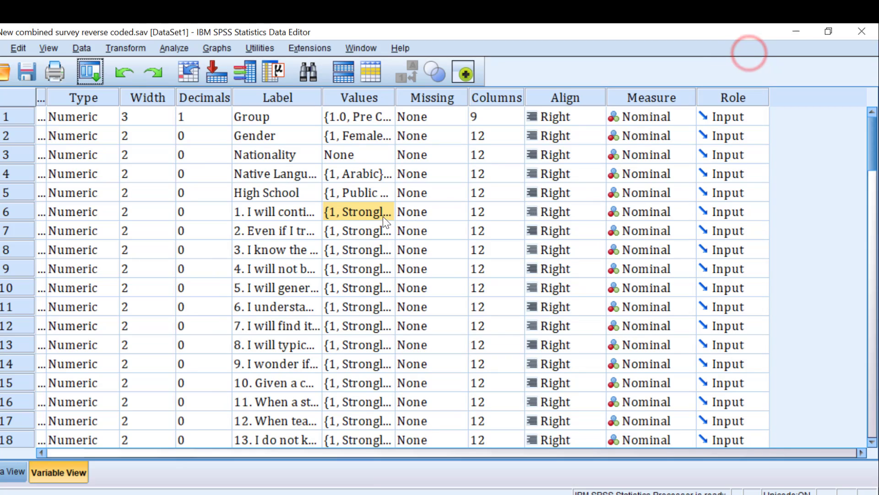
{"action": "left_click", "coordinate": [677, 172]}
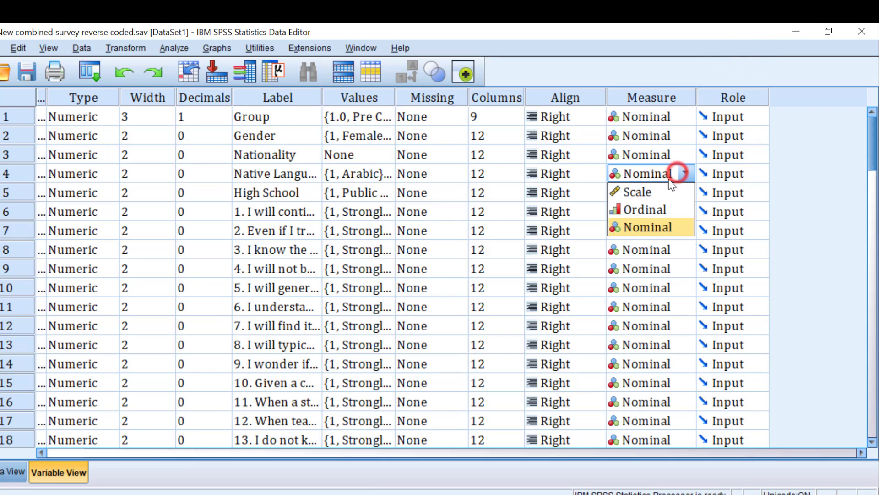
{"action": "left_click", "coordinate": [638, 205]}
{"action": "left_click", "coordinate": [686, 173]}
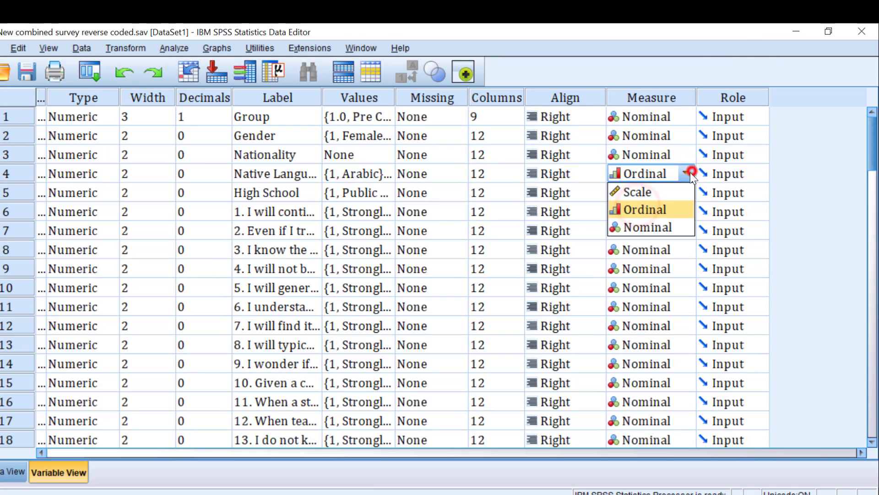
{"action": "left_click", "coordinate": [637, 192]}
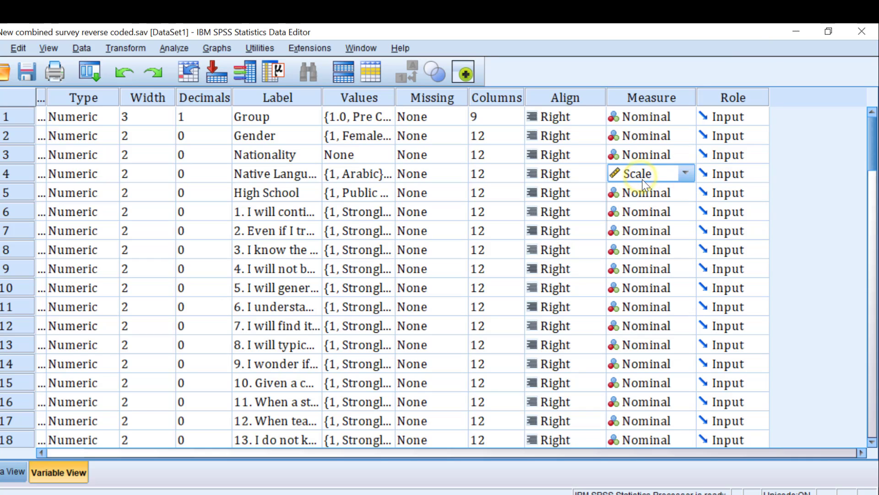
{"action": "left_click", "coordinate": [667, 191]}
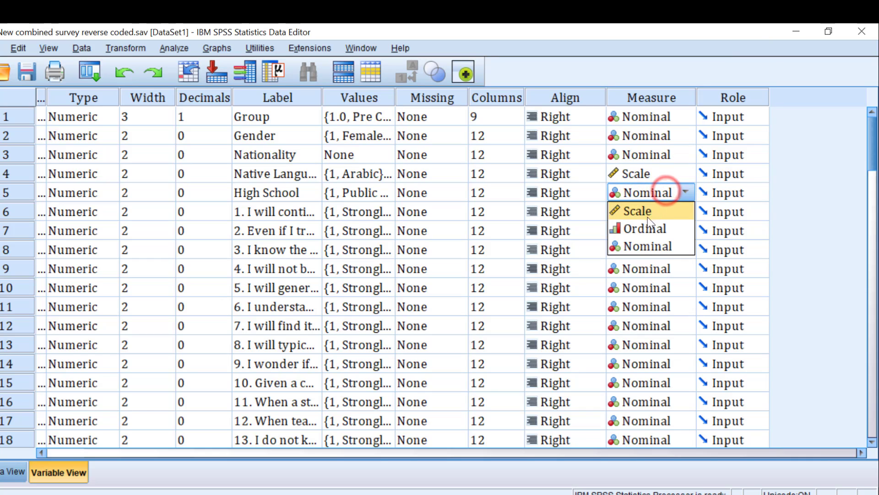
{"action": "left_click", "coordinate": [644, 212]}
Copy the Scale measure onto all Likert item rows through row 33
{"action": "left_click", "coordinate": [678, 212]}
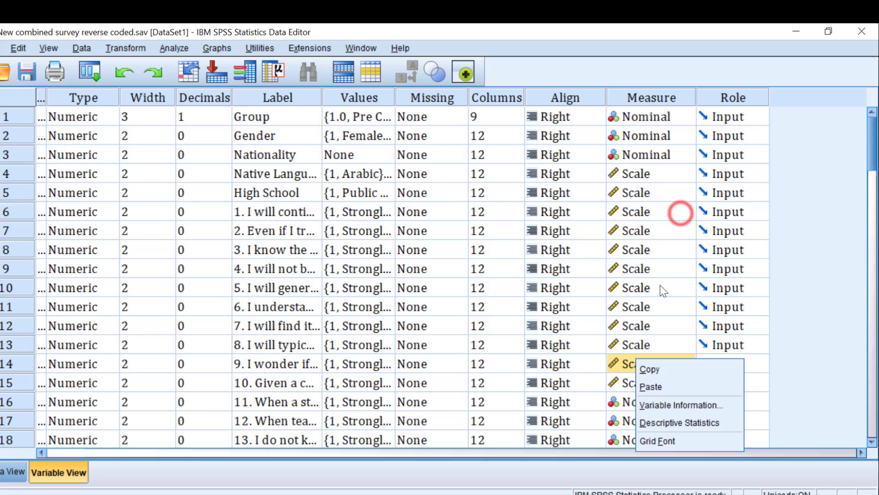
{"action": "left_click_drag", "start_coordinate": [636, 174], "coordinate": [631, 386]}
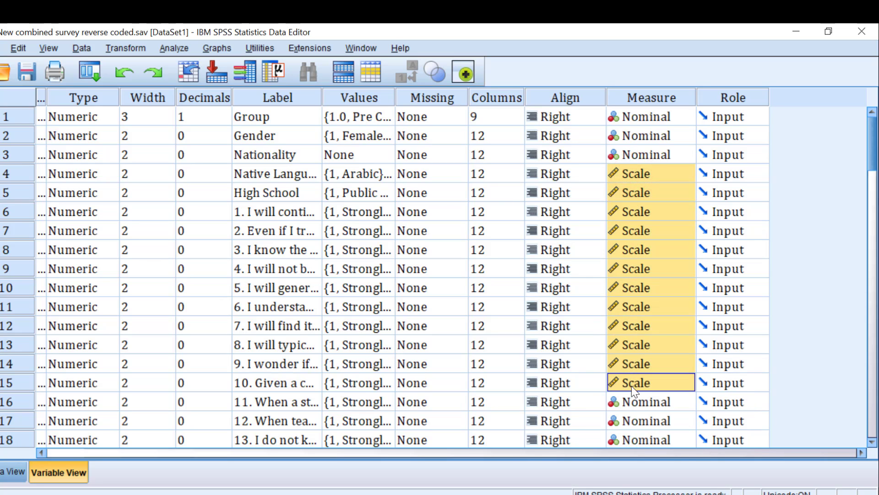
{"action": "right_click", "coordinate": [631, 380]}
{"action": "left_click", "coordinate": [638, 389]}
{"action": "scroll", "coordinate": [639, 380], "scroll_direction": "down", "scroll_amount": 1}
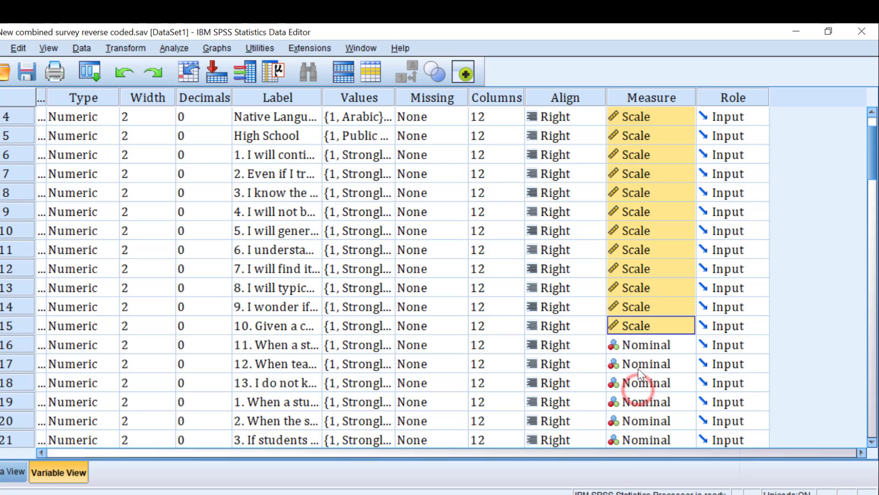
{"action": "mouse_move", "coordinate": [638, 341]}
{"action": "left_mouse_down"}
{"action": "mouse_move", "coordinate": [637, 447]}
{"action": "mouse_move", "coordinate": [639, 353]}
{"action": "left_mouse_up"}
{"action": "right_click", "coordinate": [642, 352]}
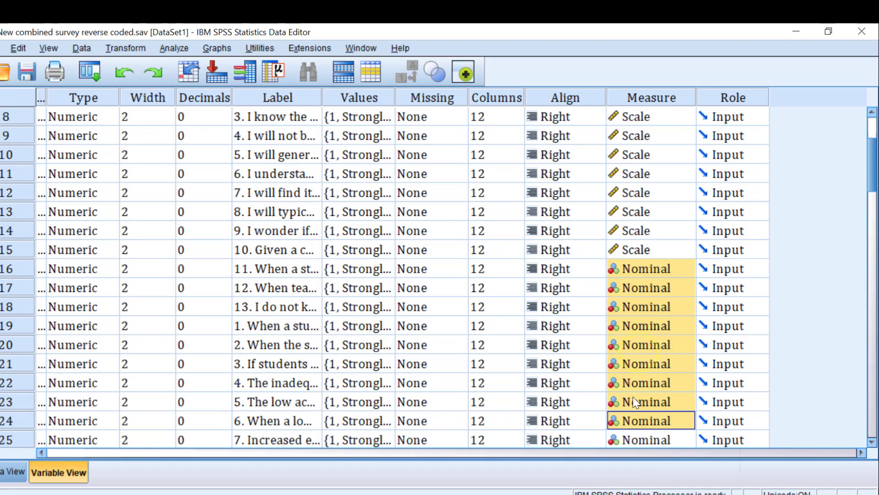
{"action": "key", "text": "ctrl+v"}
{"action": "scroll", "coordinate": [633, 396], "scroll_direction": "down", "scroll_amount": 3}
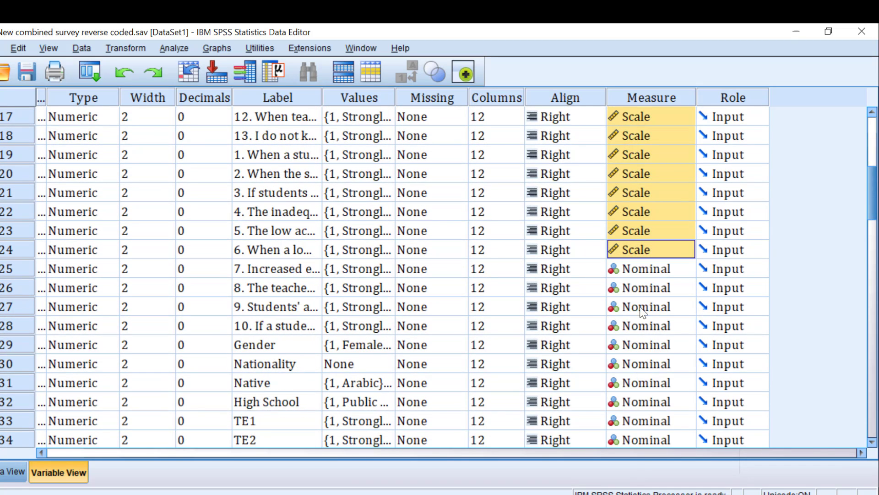
{"action": "left_click_drag", "start_coordinate": [634, 271], "coordinate": [644, 415]}
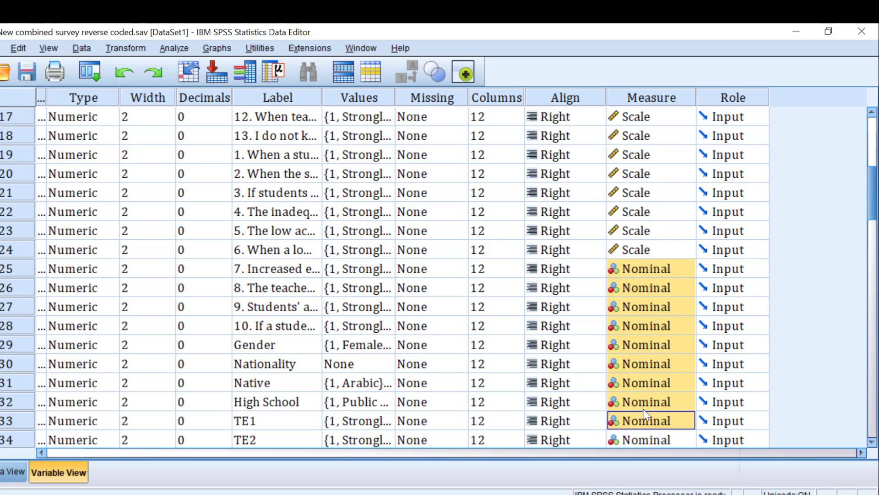
{"action": "key", "text": "ctrl+v"}
{"action": "scroll", "coordinate": [643, 409], "scroll_direction": "up", "scroll_amount": 5}
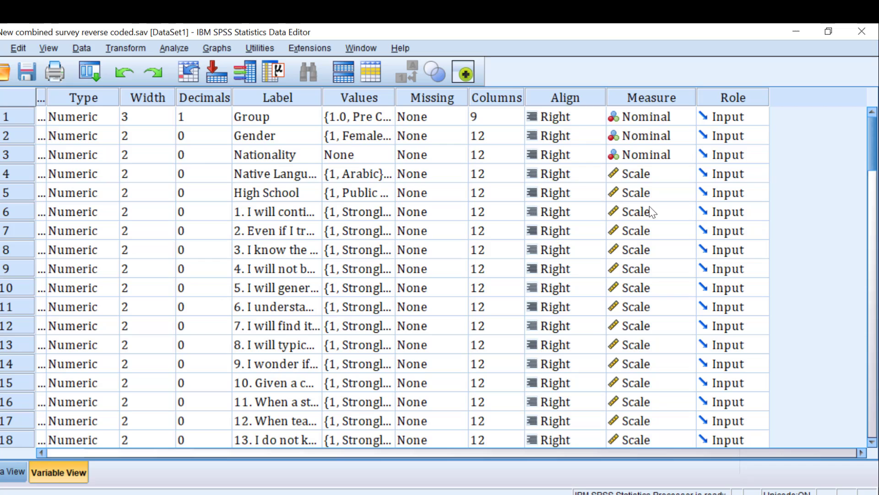
Open Analyze > Nonparametric Tests > Independent Samples and switch to the Fields settings
{"action": "left_click", "coordinate": [174, 48]}
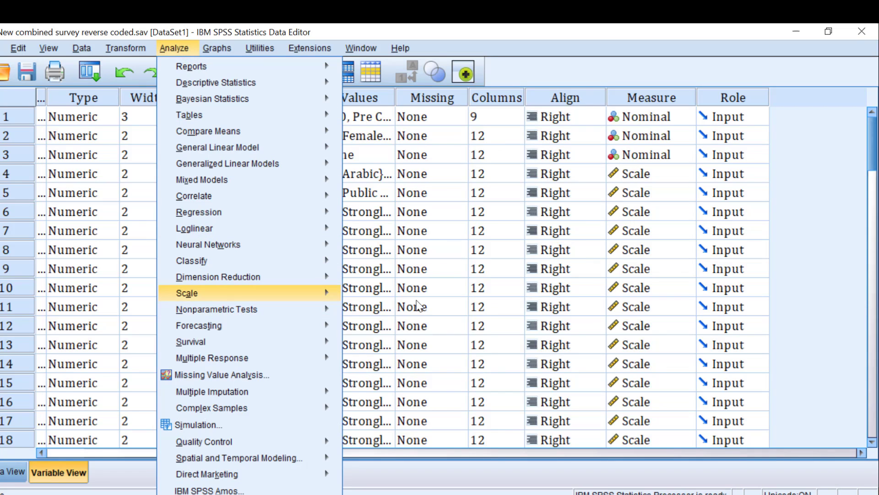
{"action": "mouse_move", "coordinate": [277, 310]}
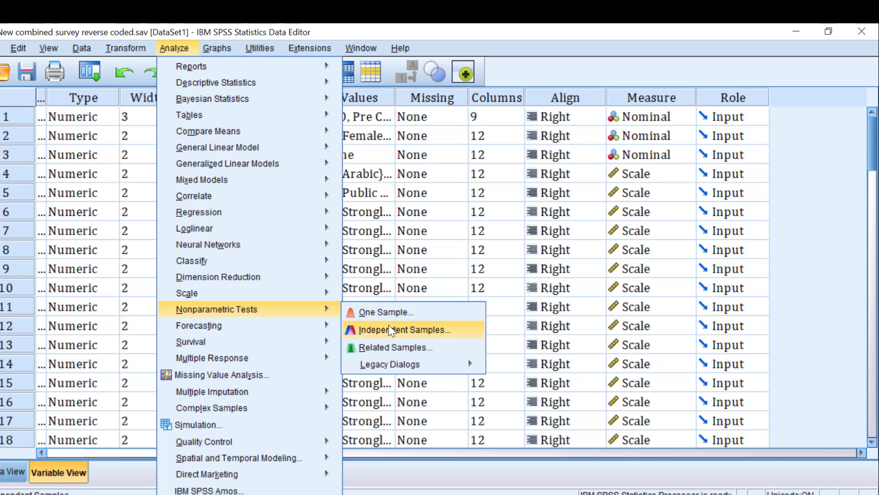
{"action": "left_click", "coordinate": [388, 325]}
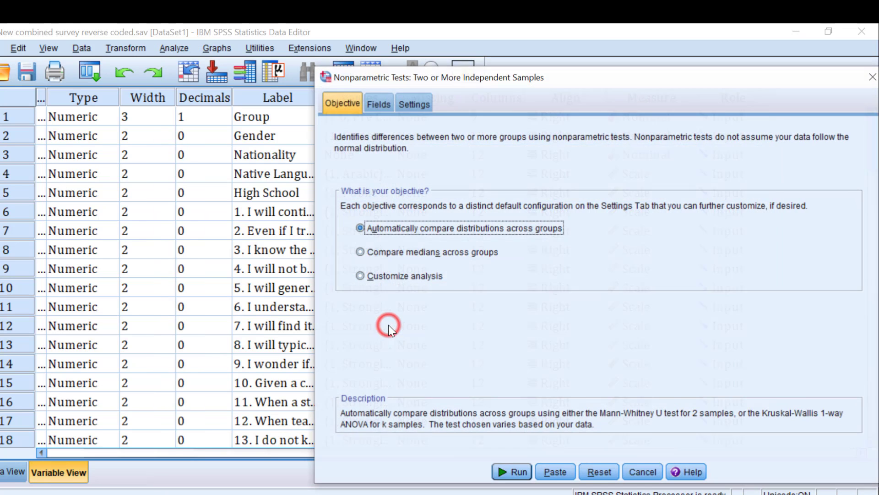
{"action": "left_click", "coordinate": [378, 100]}
{"action": "left_click_drag", "start_coordinate": [476, 86], "coordinate": [370, 97]}
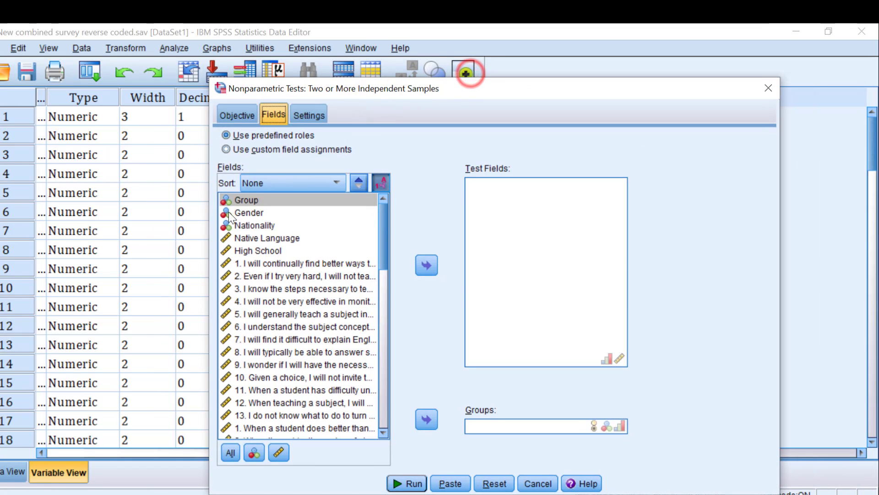
Make Group the grouping field and add all Likert items through the second scale's tenth as test fields
{"action": "left_click", "coordinate": [249, 212]}
{"action": "left_click", "coordinate": [265, 200]}
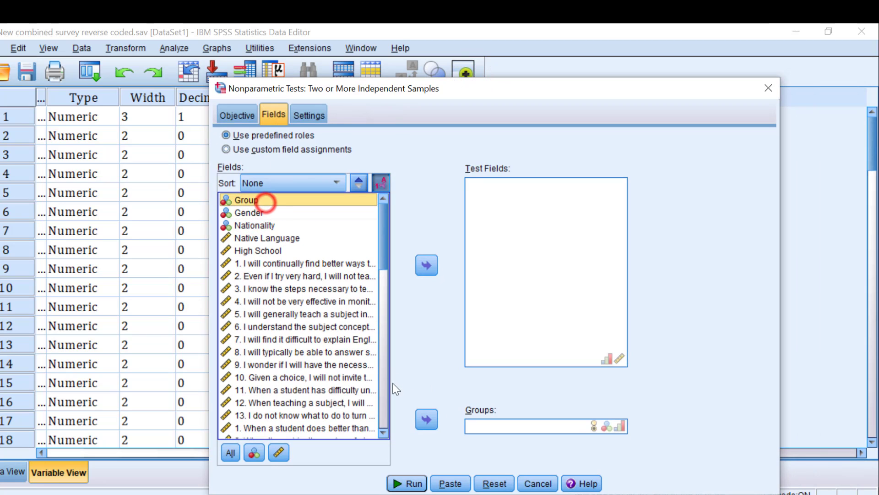
{"action": "left_click", "coordinate": [426, 419]}
{"action": "left_click", "coordinate": [251, 250]}
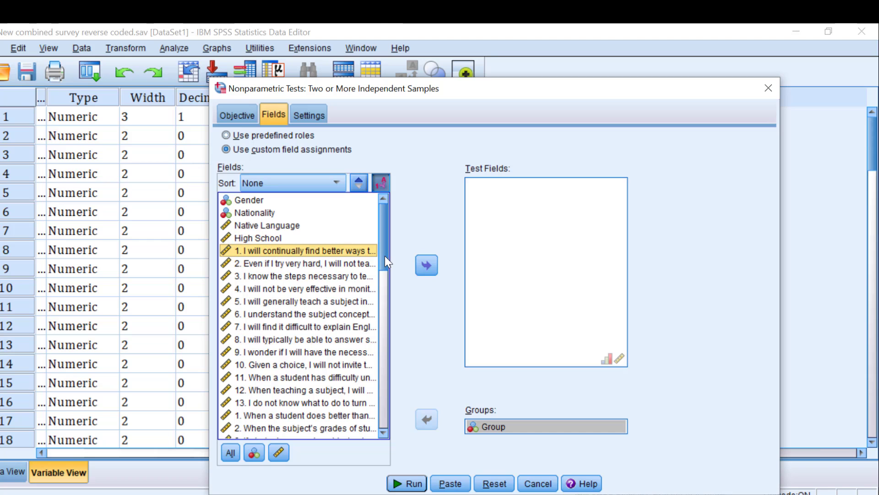
{"action": "left_click_drag", "start_coordinate": [384, 255], "coordinate": [382, 309]}
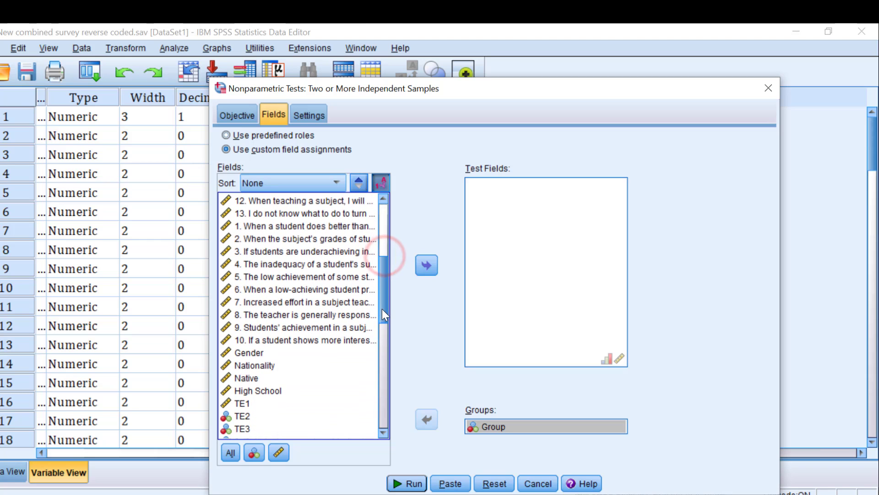
{"action": "left_click", "coordinate": [308, 341], "text": "shift"}
{"action": "left_click", "coordinate": [424, 262]}
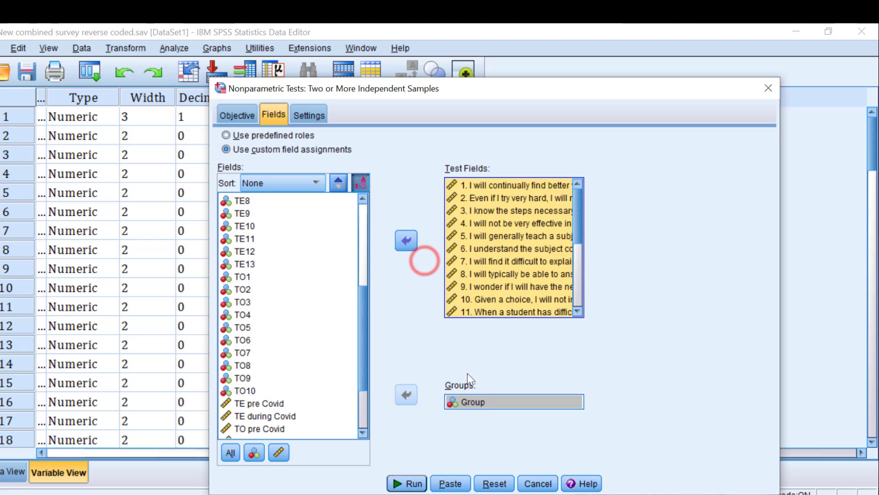
Run the Mann-Whitney comparison across Group and scroll through the Viewer output
{"action": "left_click", "coordinate": [414, 483]}
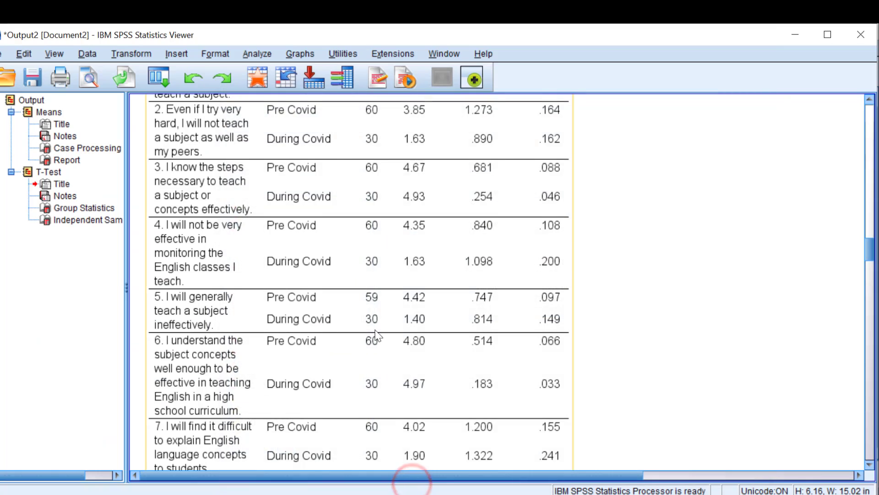
{"action": "scroll", "coordinate": [378, 334], "scroll_direction": "down", "scroll_amount": 15}
{"action": "scroll", "coordinate": [377, 335], "scroll_direction": "down", "scroll_amount": 15}
{"action": "scroll", "coordinate": [377, 335], "scroll_direction": "up", "scroll_amount": 15}
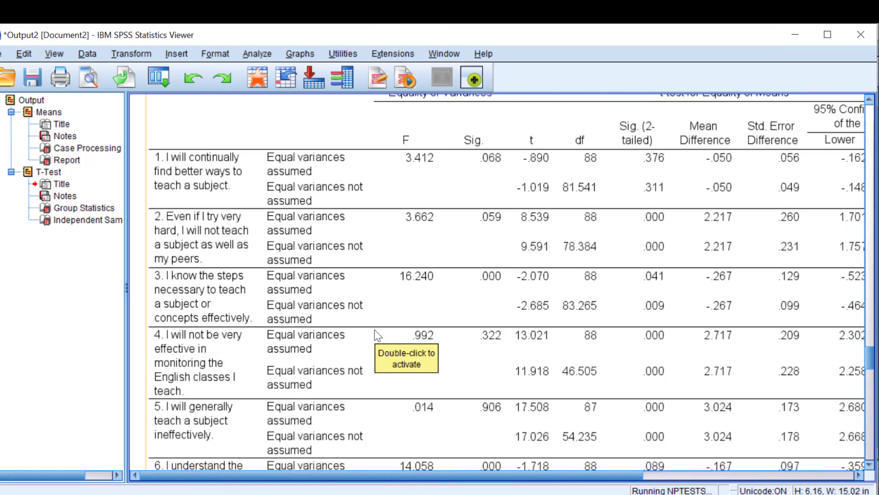
{"action": "scroll", "coordinate": [376, 335], "scroll_direction": "down", "scroll_amount": 3}
{"action": "scroll", "coordinate": [376, 336], "scroll_direction": "up", "scroll_amount": 4}
{"action": "scroll", "coordinate": [376, 335], "scroll_direction": "down", "scroll_amount": 8}
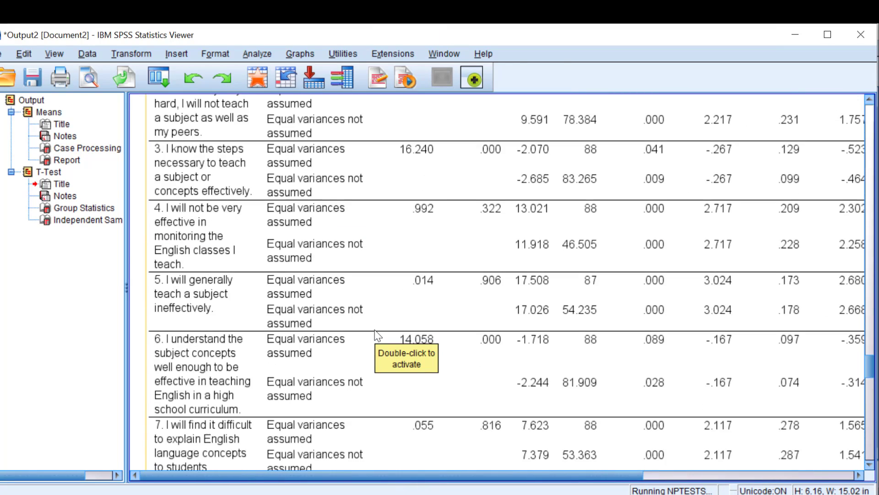
{"action": "scroll", "coordinate": [376, 335], "scroll_direction": "up", "scroll_amount": 5}
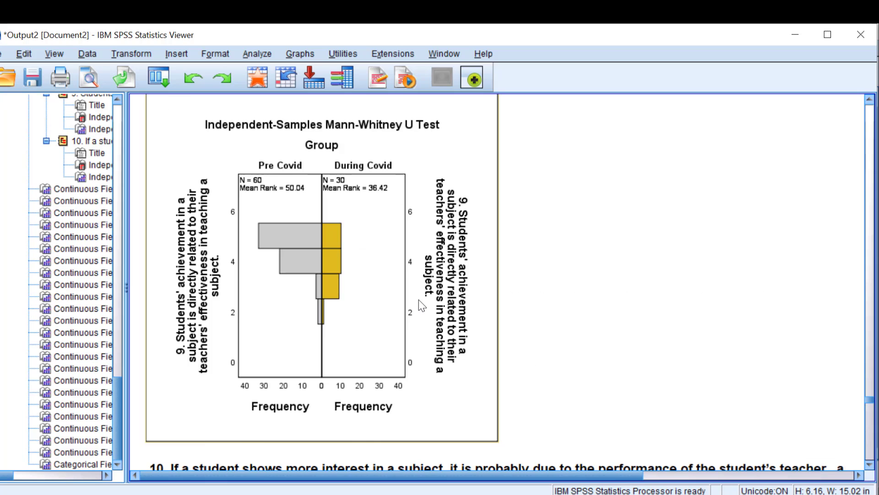
{"action": "scroll", "coordinate": [418, 300], "scroll_direction": "up", "scroll_amount": 15}
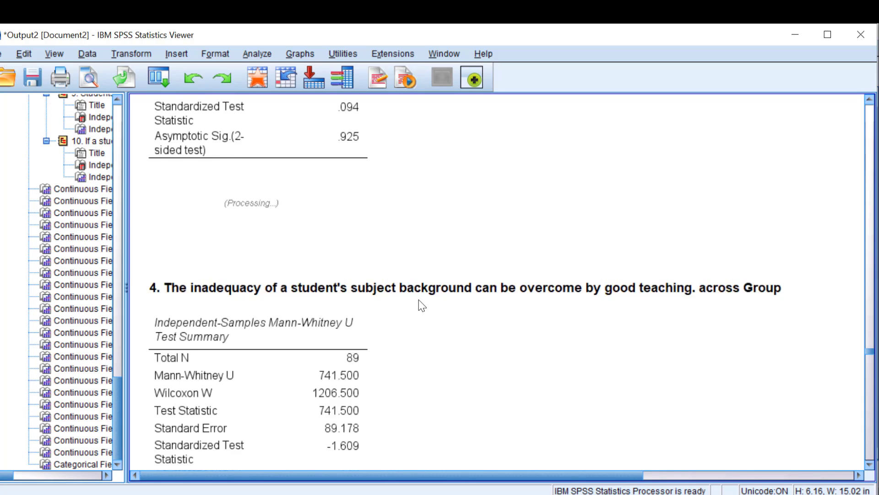
{"action": "scroll", "coordinate": [418, 300], "scroll_direction": "up", "scroll_amount": 15}
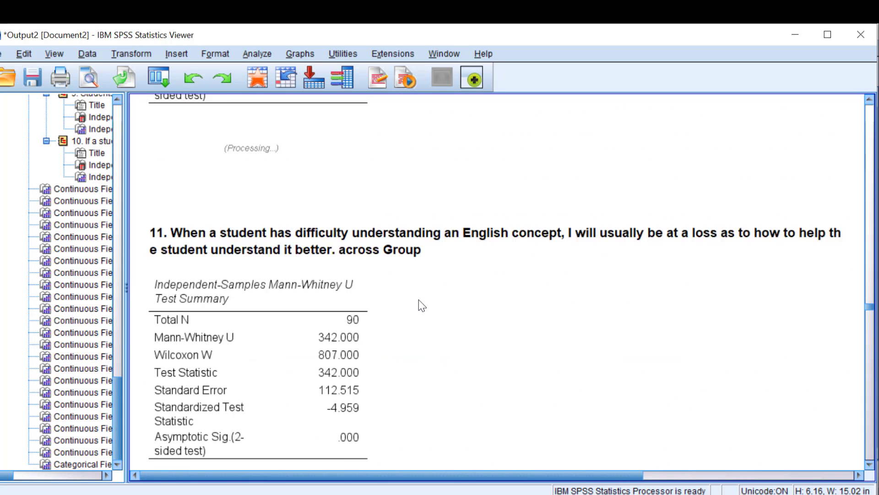
{"action": "scroll", "coordinate": [418, 299], "scroll_direction": "up", "scroll_amount": 2}
Inspect the first Continuous Field Information entry, including item 9's U = 627.500, Sig. .011
{"action": "left_click", "coordinate": [62, 192]}
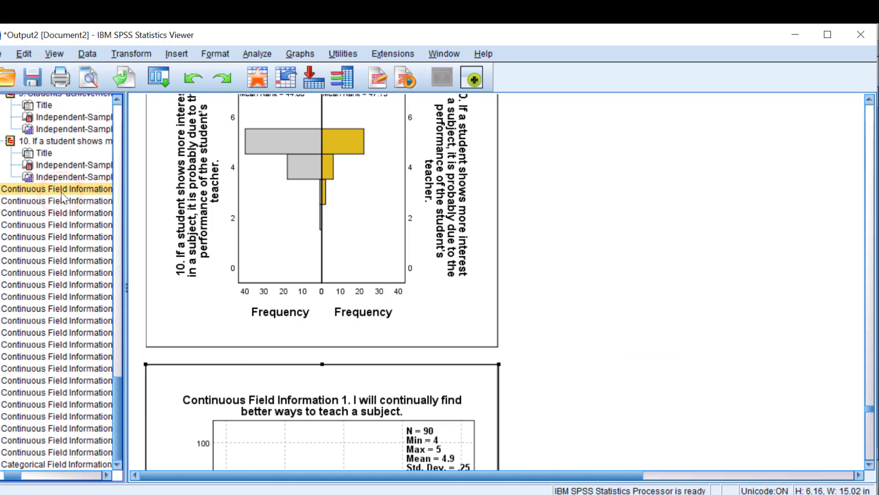
{"action": "scroll", "coordinate": [342, 251], "scroll_direction": "up", "scroll_amount": 3}
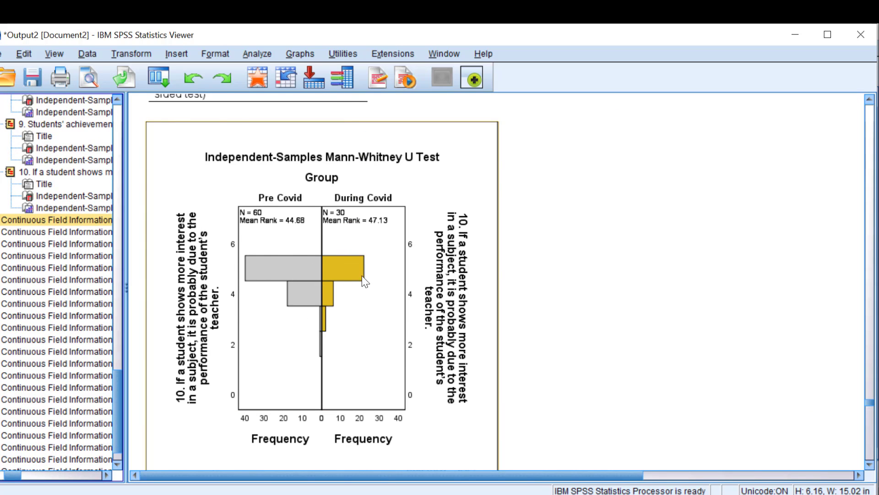
{"action": "scroll", "coordinate": [365, 281], "scroll_direction": "up", "scroll_amount": 10}
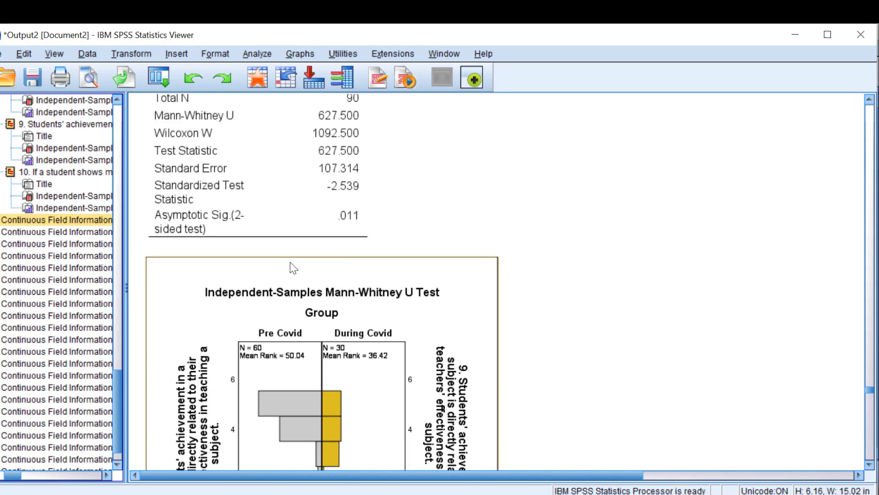
{"action": "scroll", "coordinate": [293, 268], "scroll_direction": "up", "scroll_amount": 10}
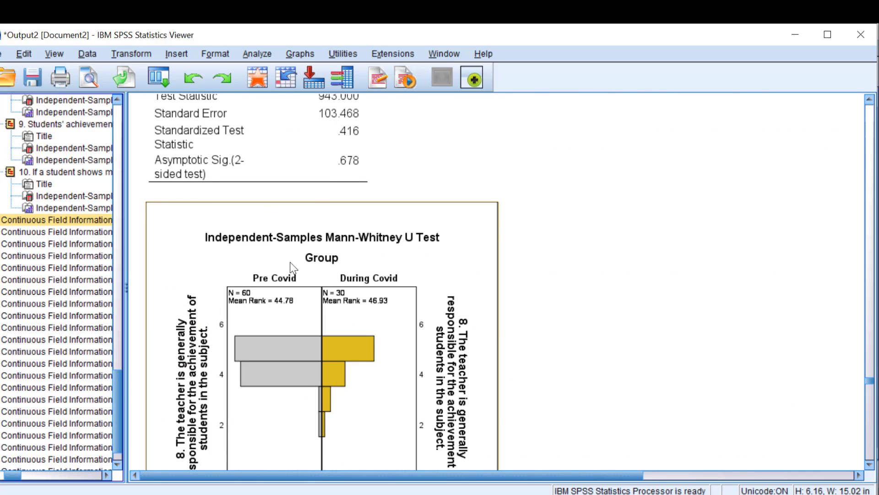
{"action": "scroll", "coordinate": [293, 268], "scroll_direction": "down", "scroll_amount": 5}
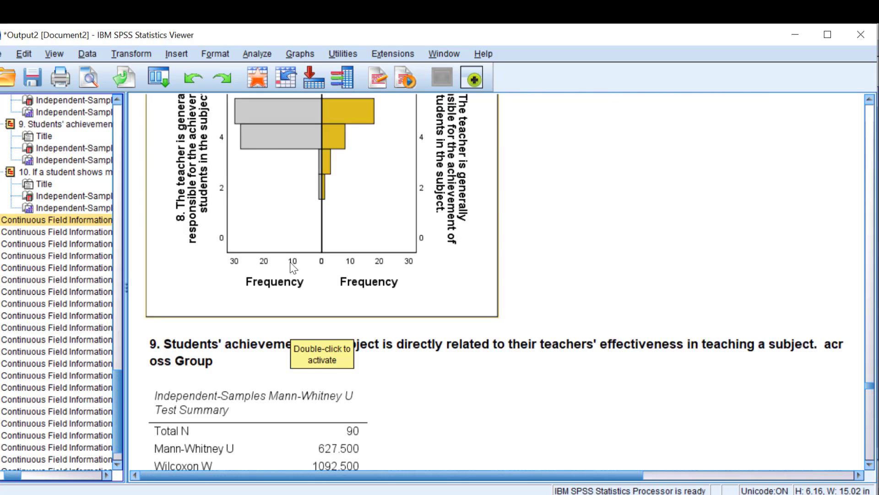
{"action": "scroll", "coordinate": [293, 268], "scroll_direction": "down", "scroll_amount": 4}
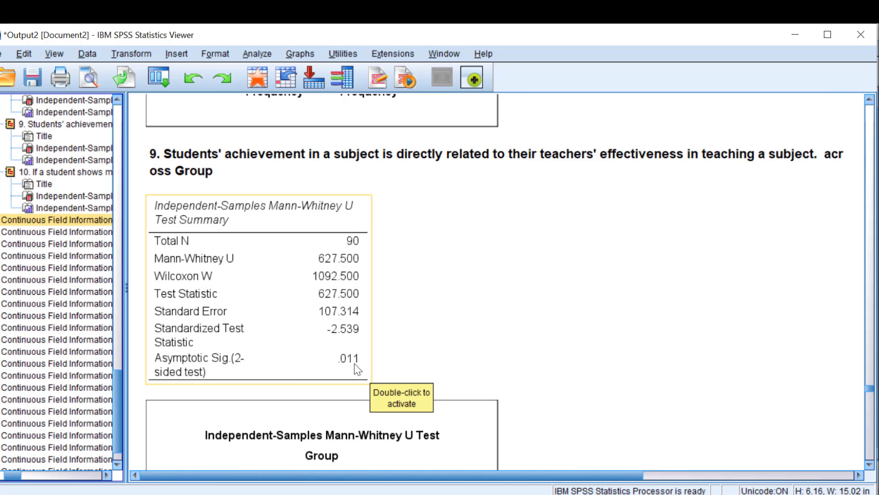
{"action": "scroll", "coordinate": [357, 370], "scroll_direction": "down", "scroll_amount": 10}
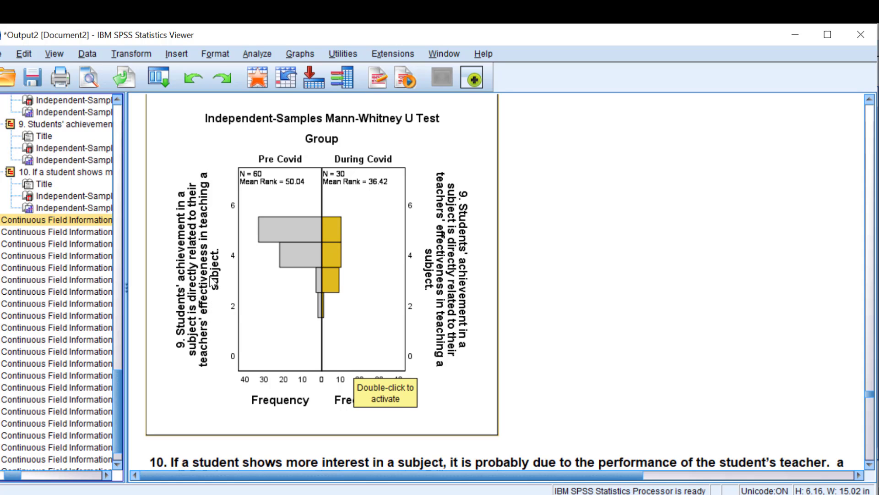
{"action": "scroll", "coordinate": [301, 290], "scroll_direction": "up", "scroll_amount": 20}
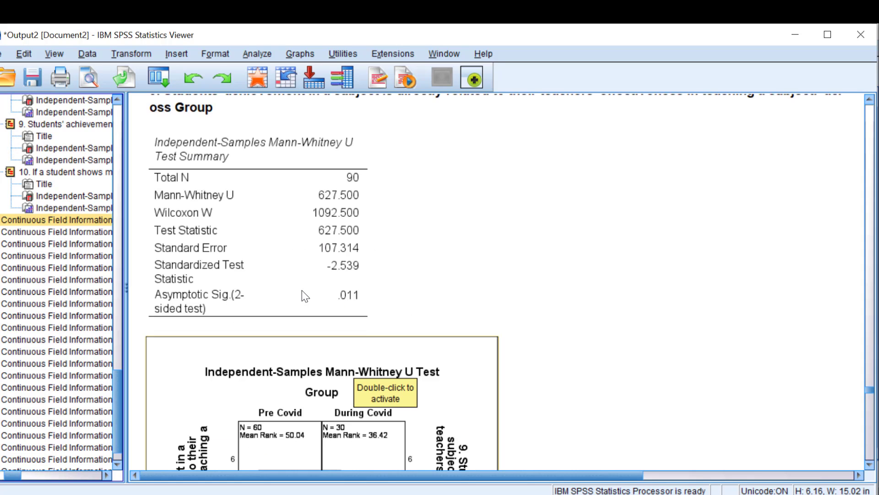
{"action": "scroll", "coordinate": [301, 290], "scroll_direction": "up", "scroll_amount": 20}
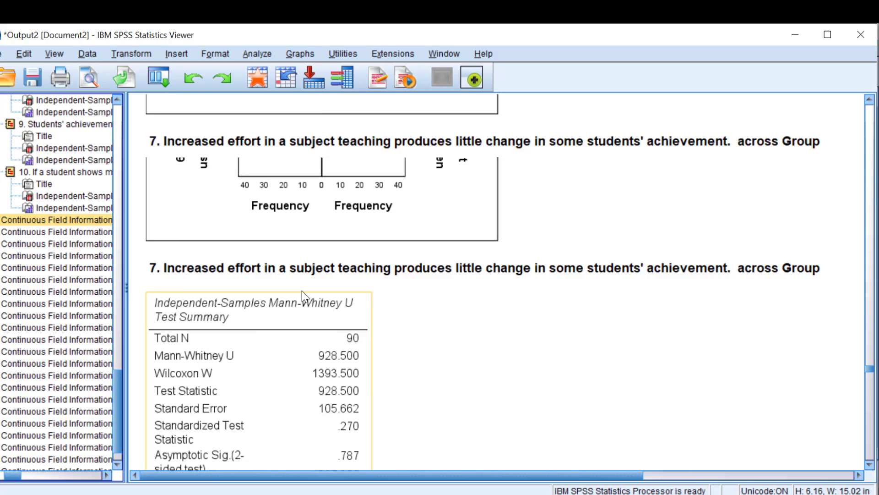
{"action": "scroll", "coordinate": [302, 290], "scroll_direction": "up", "scroll_amount": 20}
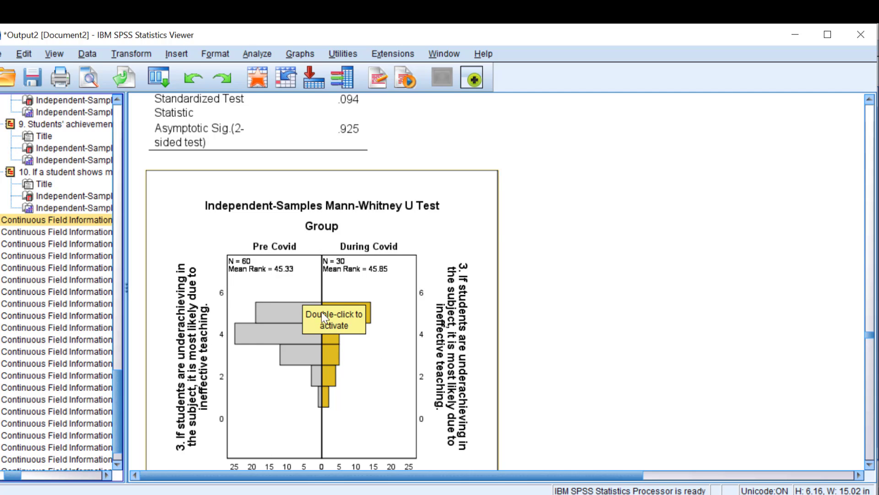
{"action": "scroll", "coordinate": [369, 293], "scroll_direction": "up", "scroll_amount": 10}
{"action": "scroll", "coordinate": [372, 314], "scroll_direction": "up", "scroll_amount": 10}
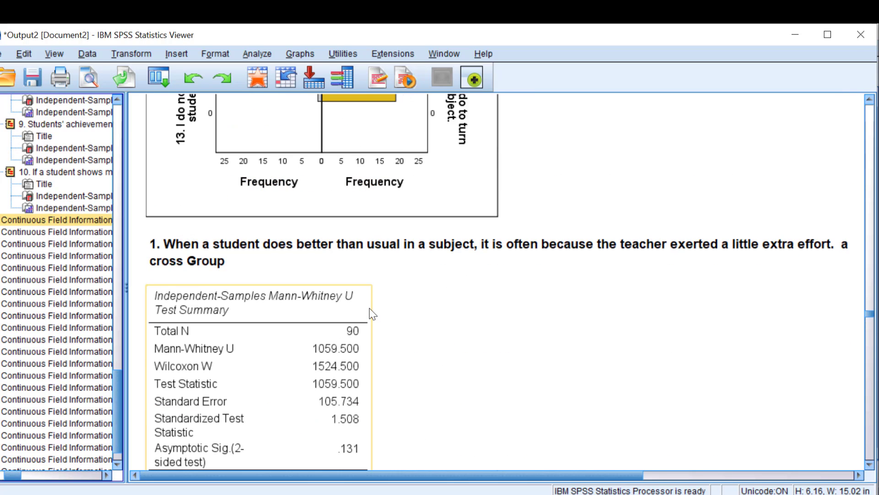
{"action": "scroll", "coordinate": [372, 314], "scroll_direction": "up", "scroll_amount": 10}
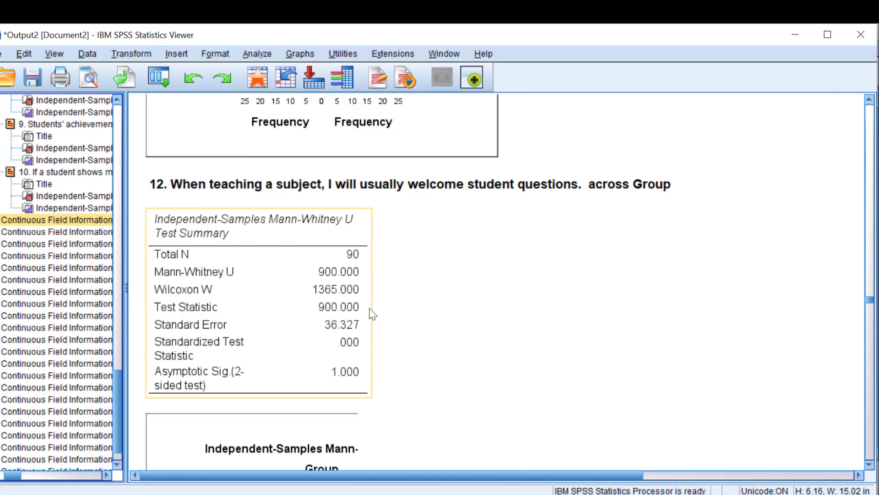
{"action": "scroll", "coordinate": [372, 314], "scroll_direction": "up", "scroll_amount": 4}
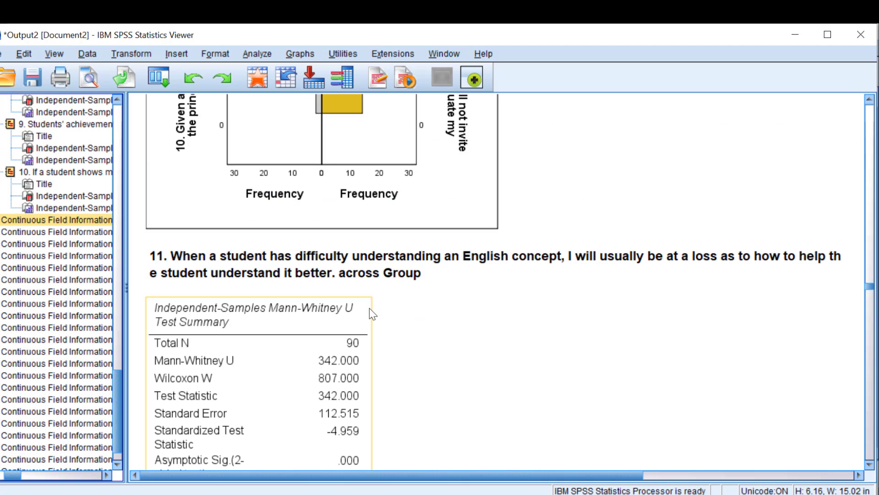
{"action": "scroll", "coordinate": [372, 314], "scroll_direction": "down", "scroll_amount": 1}
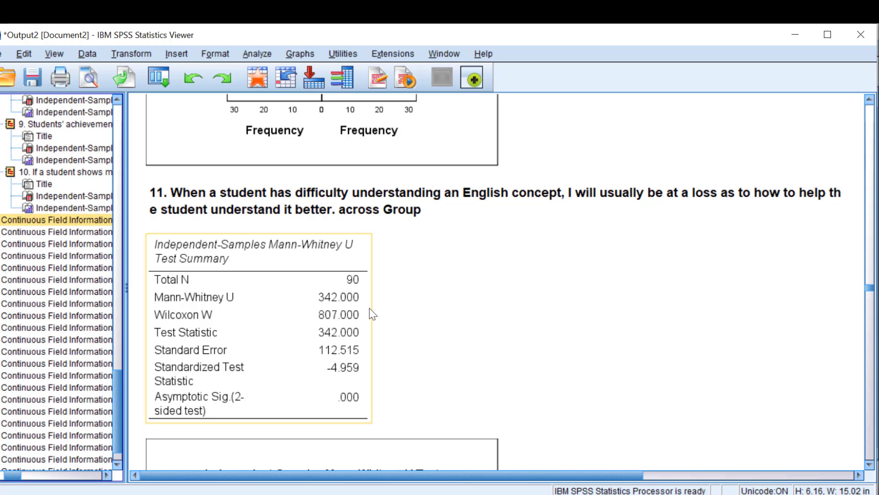
Reopen Analyze > Nonparametric Tests > Independent Samples, still holding the Likert items and Group
{"action": "left_click", "coordinate": [257, 54]}
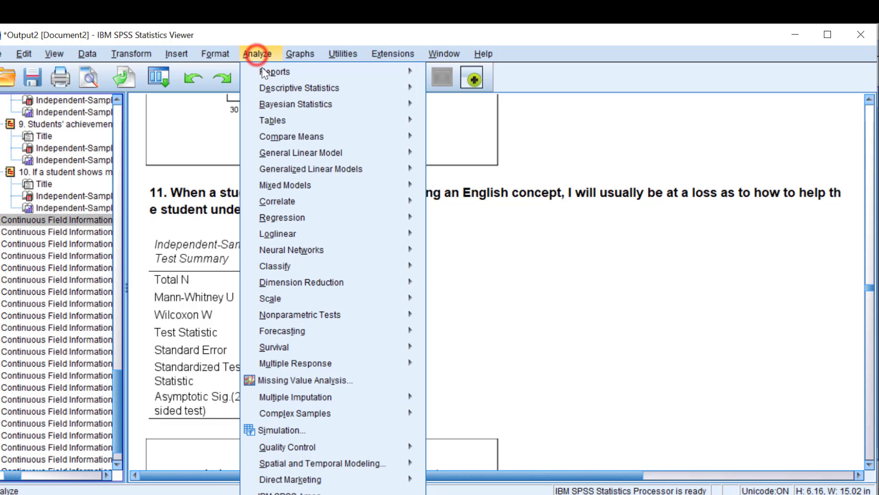
{"action": "mouse_move", "coordinate": [292, 136]}
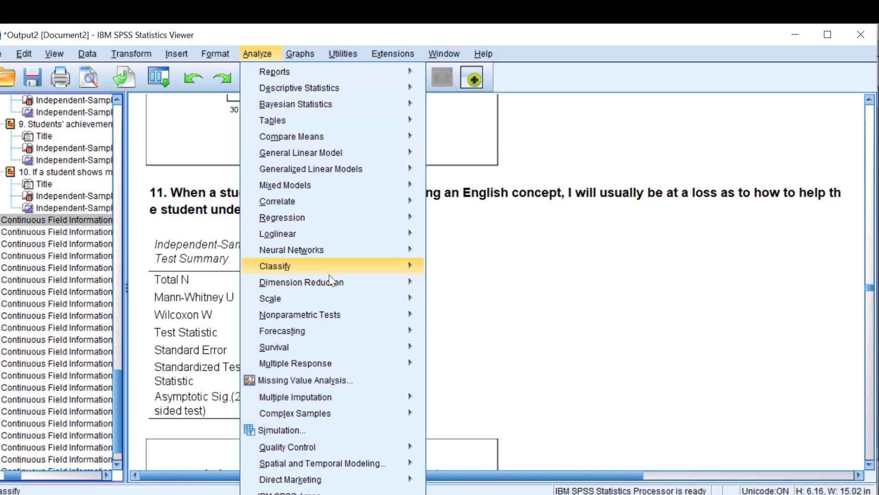
{"action": "mouse_move", "coordinate": [330, 313]}
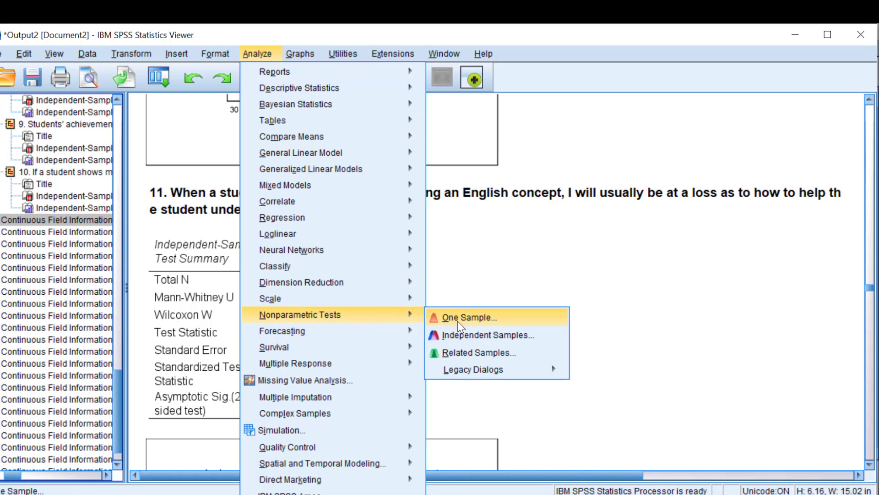
{"action": "left_click", "coordinate": [480, 330]}
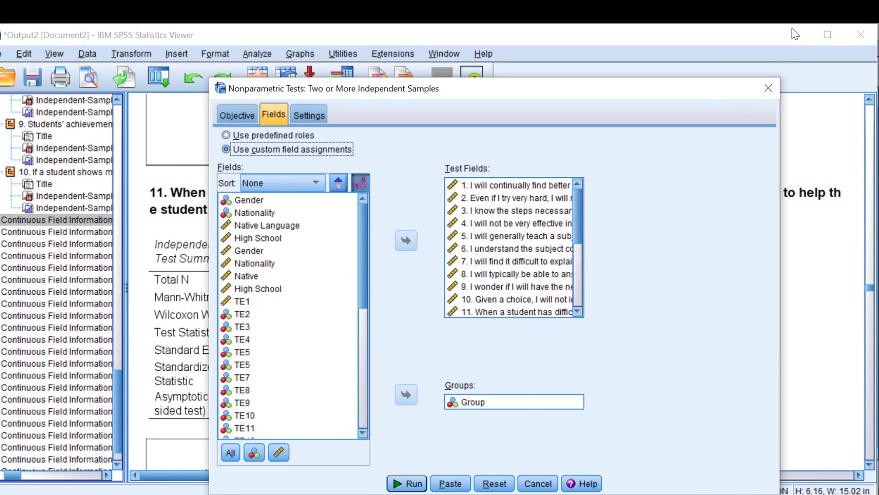
Close the nonparametric test dialog unrun, returning to item 11's results (U = 342.000, Sig. .000)
{"action": "left_click", "coordinate": [769, 89]}
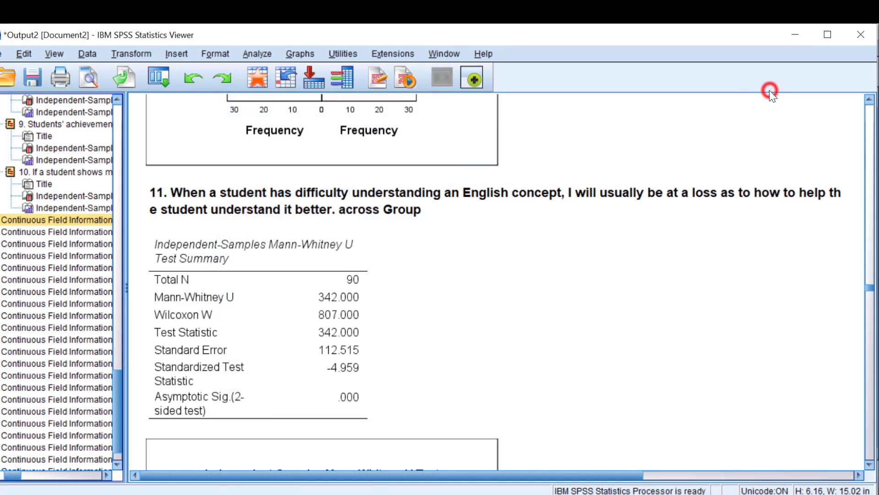